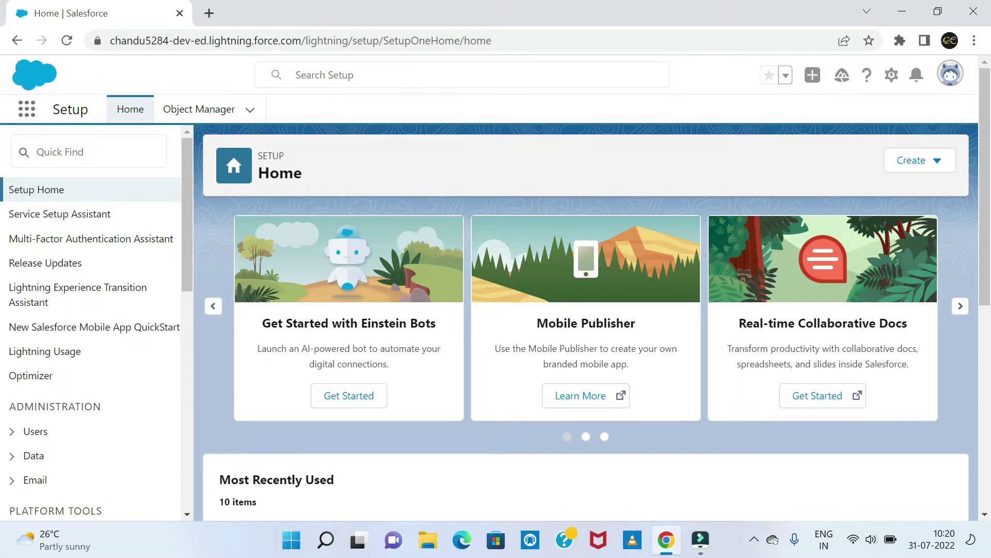
Find the Flows page in Setup by searching for "flow" and look through the list of existing flows.
click(88, 152)
text(flow)
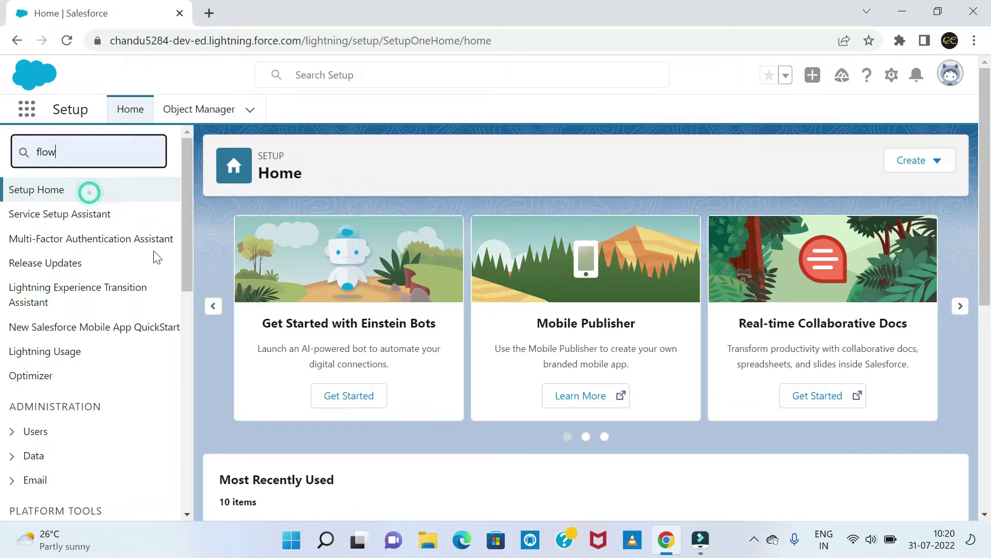
click(55, 314)
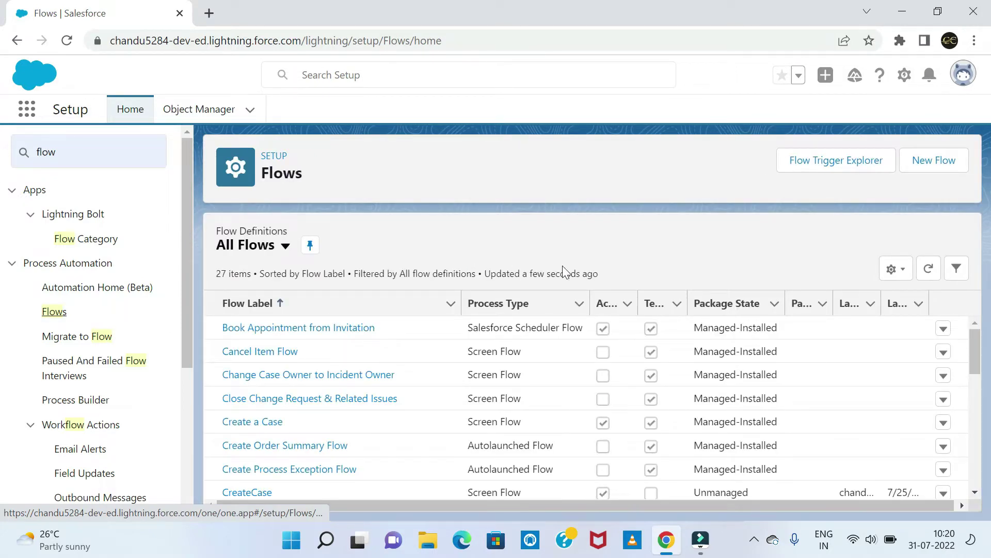
scroll(573, 325, down, 3)
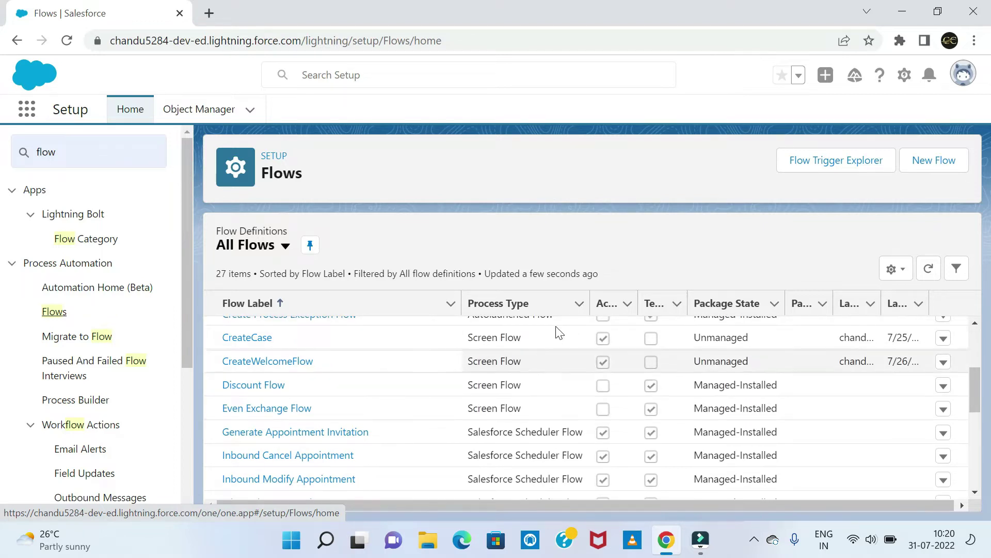
Create a new Screen Flow and switch its canvas to the Free-Form layout.
click(934, 161)
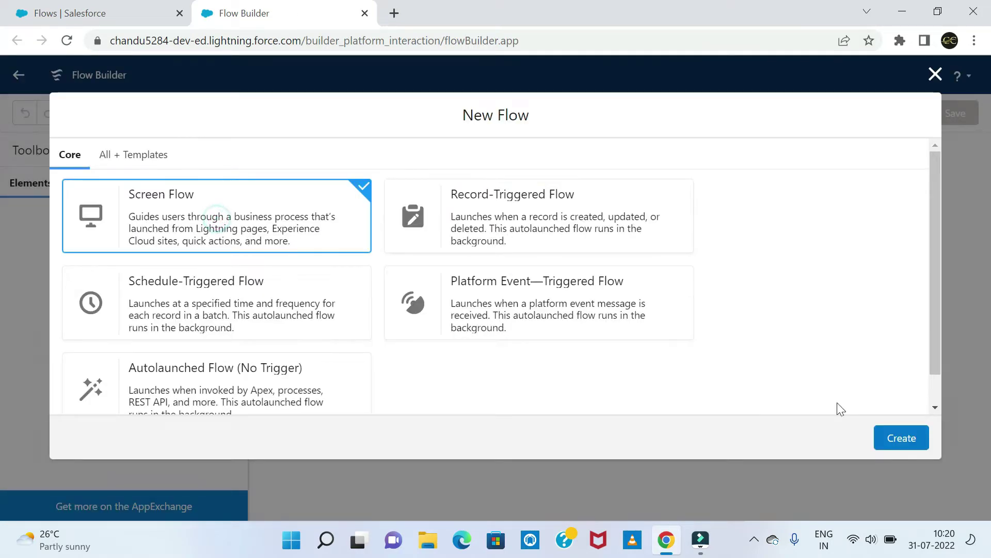
click(901, 439)
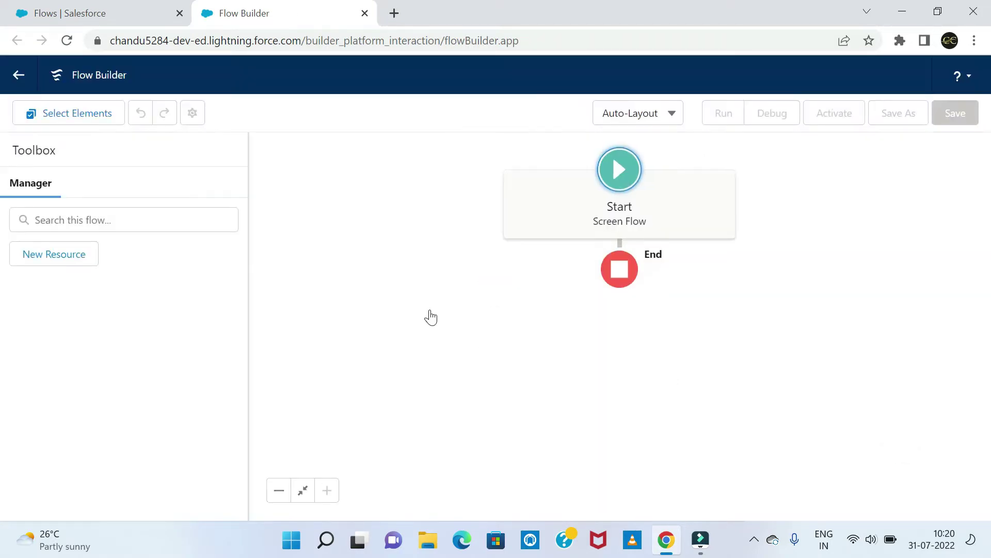
click(653, 124)
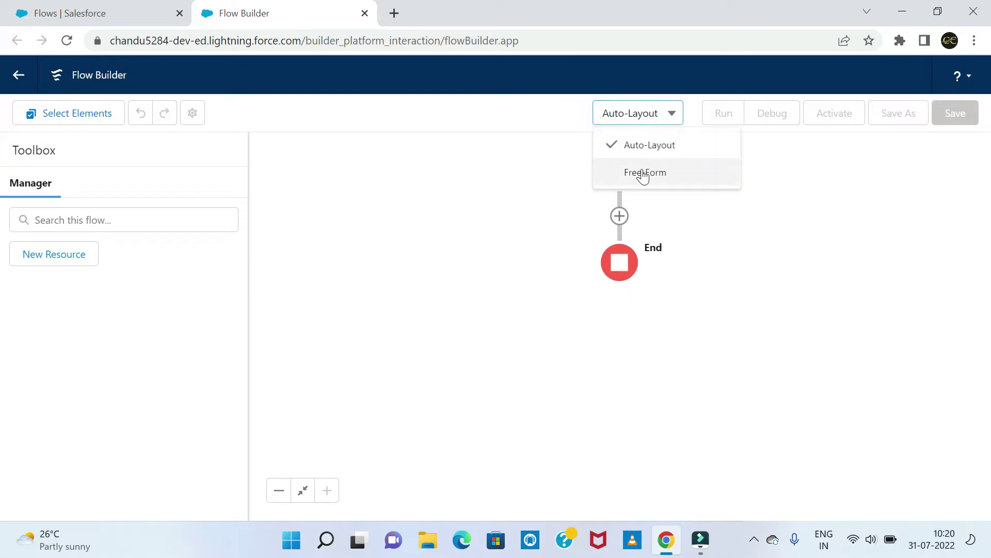
click(641, 172)
Add a Screen element labelled PicklistDemo to the canvas and turn off its header.
drag(44, 226, 641, 284)
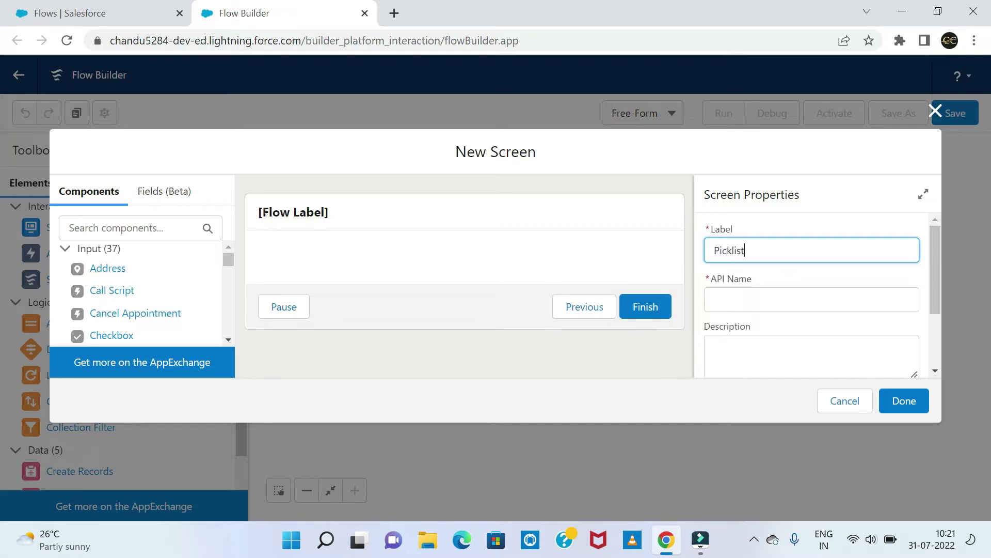
click(808, 226)
scroll(751, 298, down, 2)
click(712, 326)
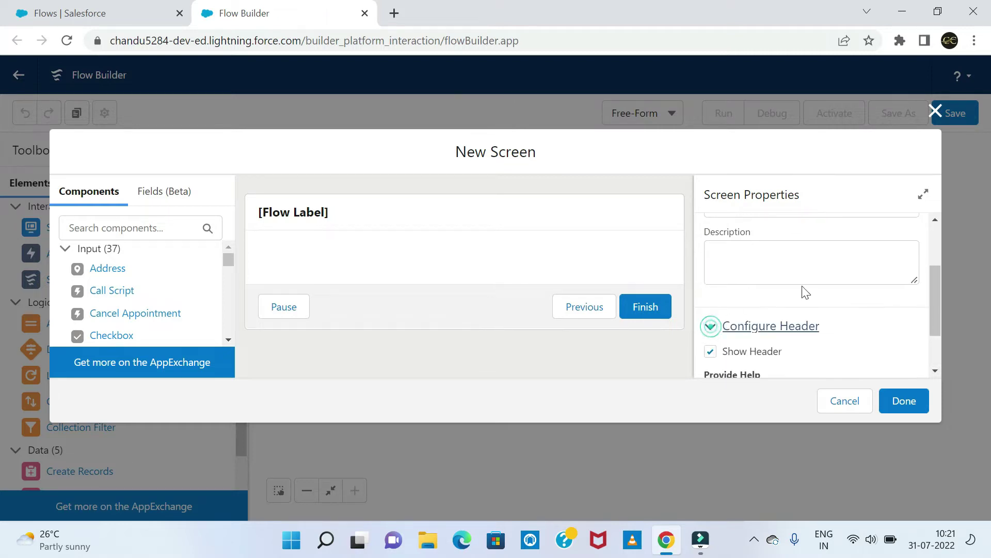
scroll(728, 302, down, 1)
click(711, 285)
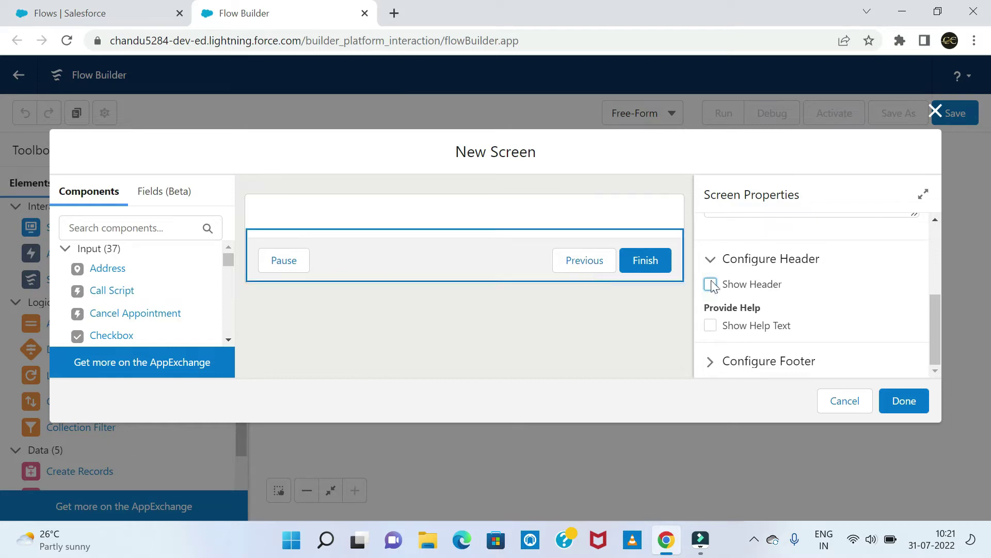
Configure the screen's footer to hide the Previous and Pause buttons.
click(706, 364)
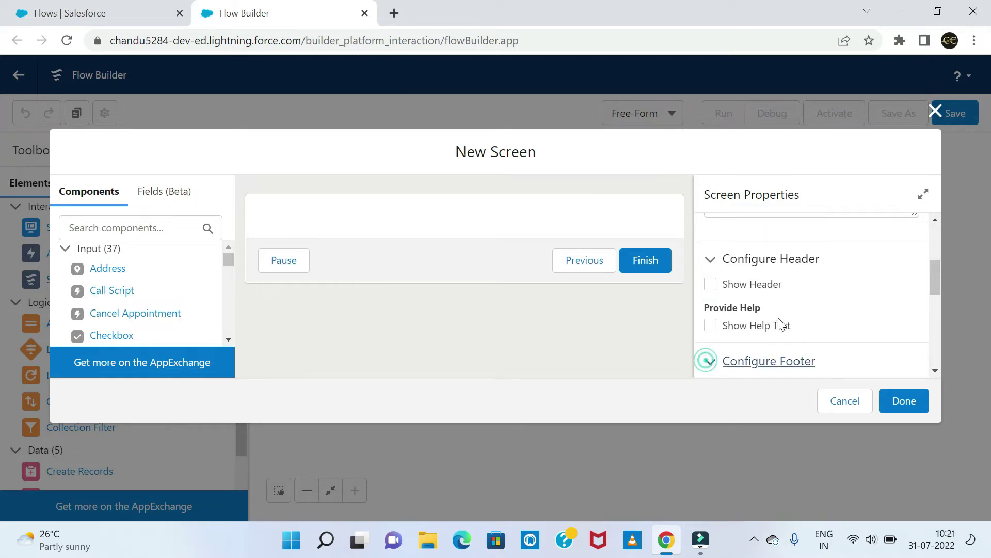
scroll(763, 332, down, 2)
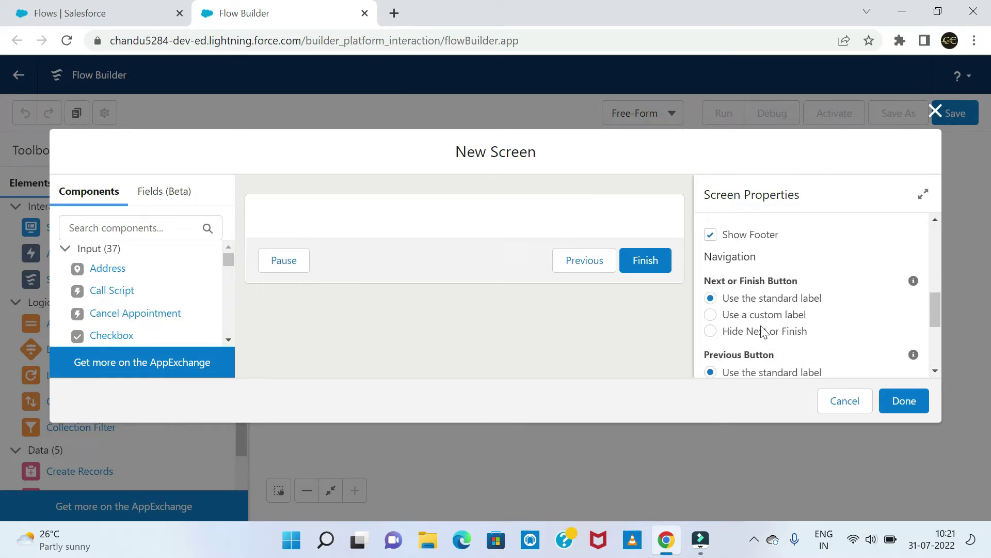
scroll(726, 336, down, 2)
click(711, 329)
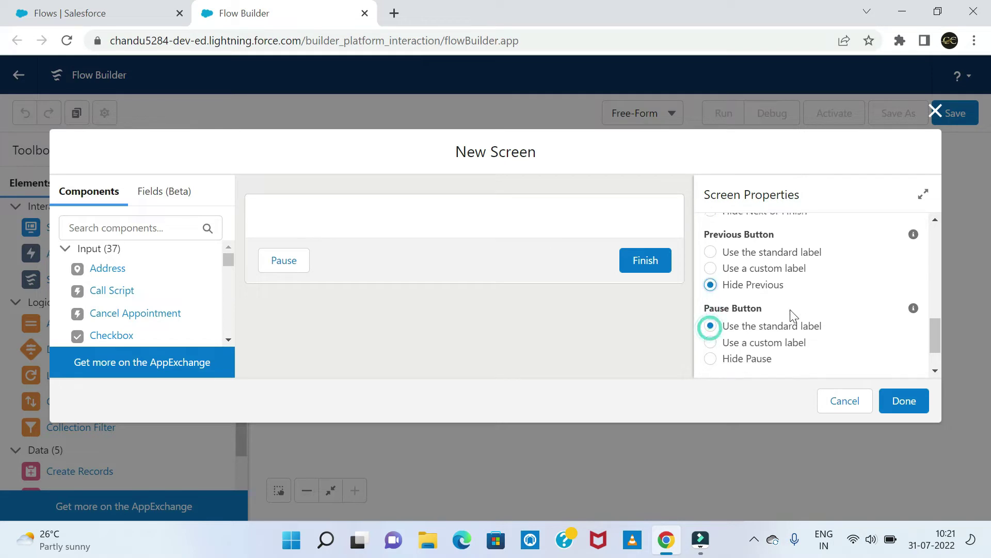
scroll(701, 366, down, 1)
scroll(712, 356, down, 1)
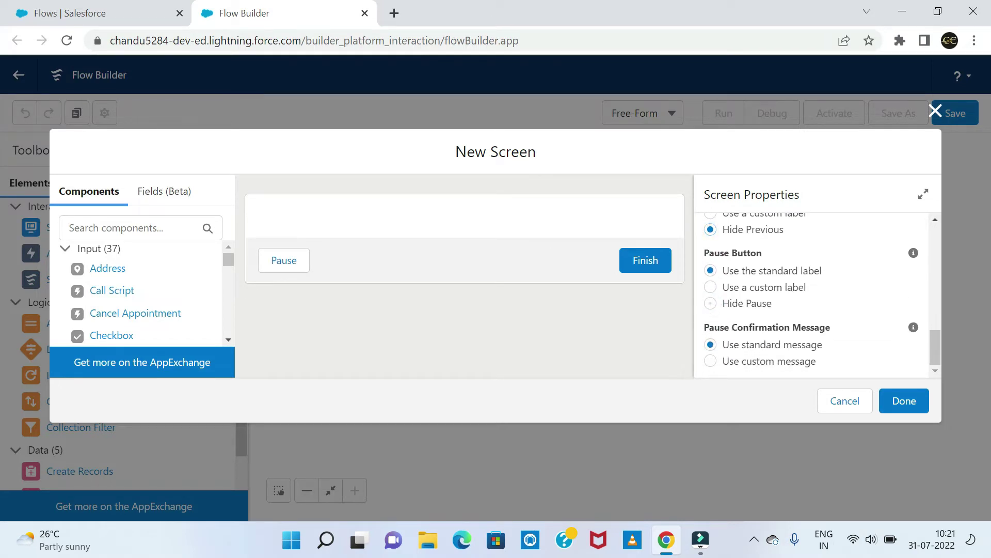
click(711, 303)
click(517, 333)
Add a Name component to the screen and give it the API name Name.
click(142, 225)
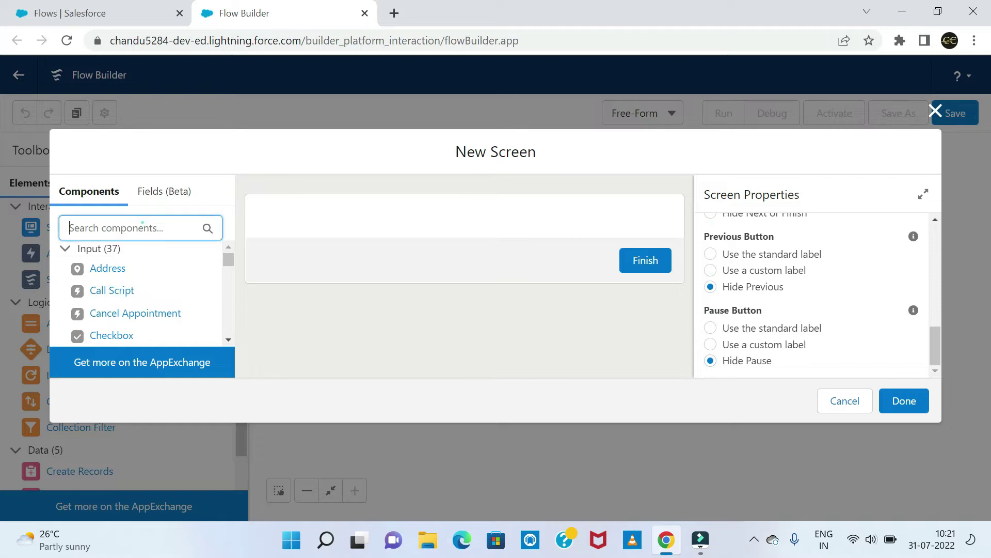
text(na)
drag(93, 269, 284, 226)
click(735, 236)
text(Name)
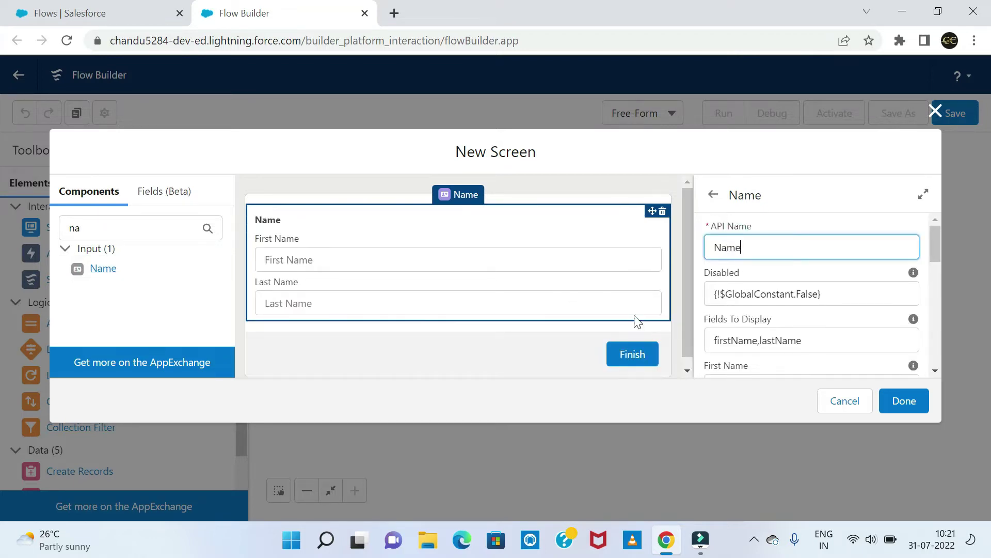
Add a Phone component below the Name fields with the API name Phone.
click(117, 229)
text(ph)
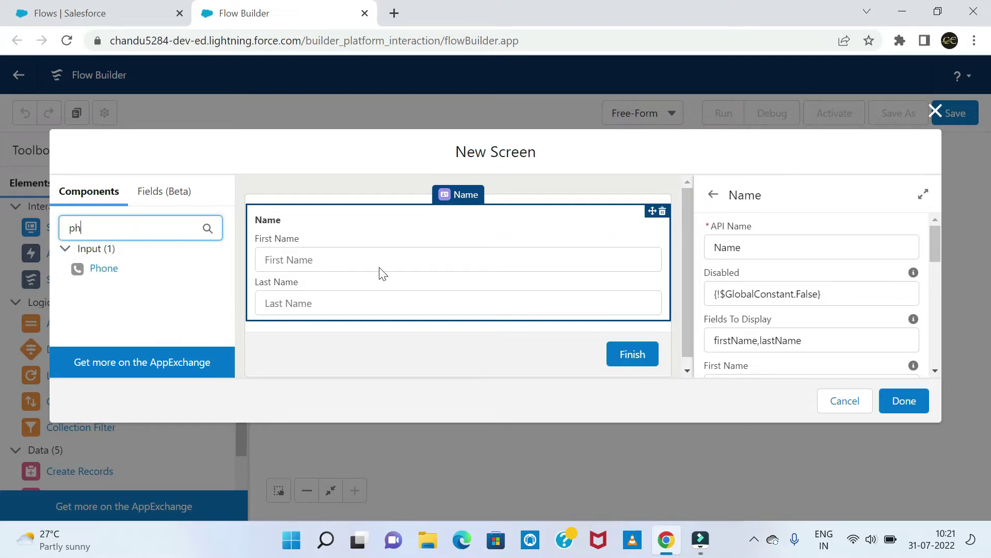
drag(89, 269, 338, 327)
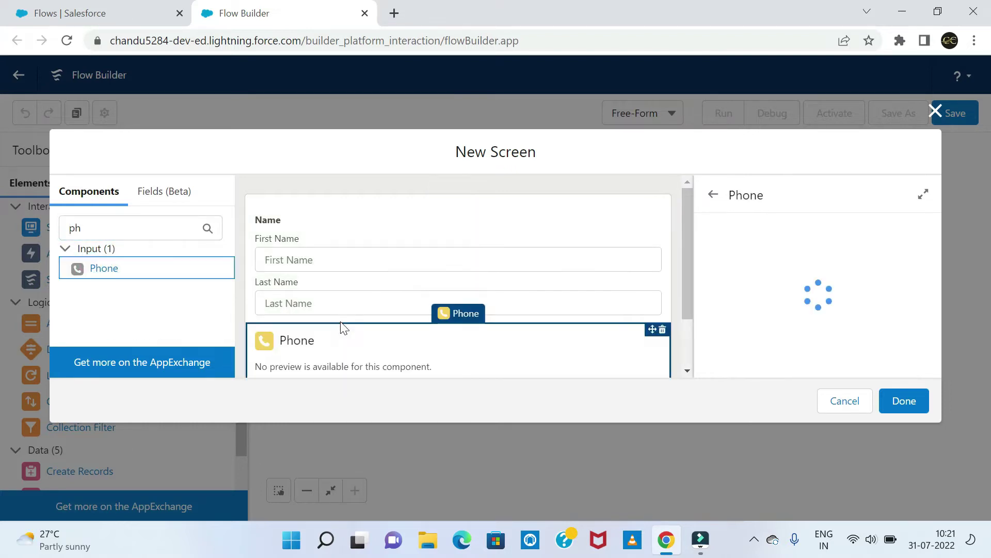
click(790, 247)
text(ph)
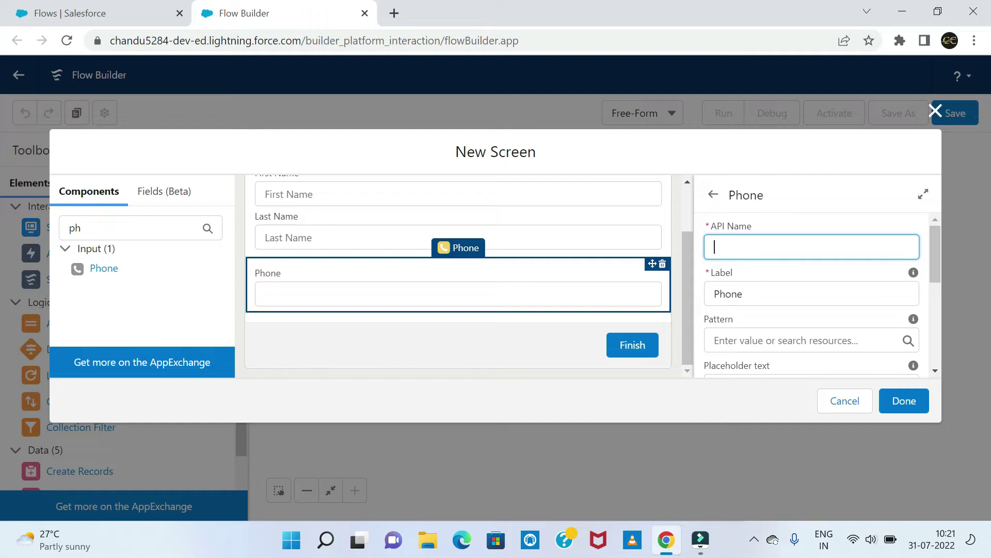
click(849, 203)
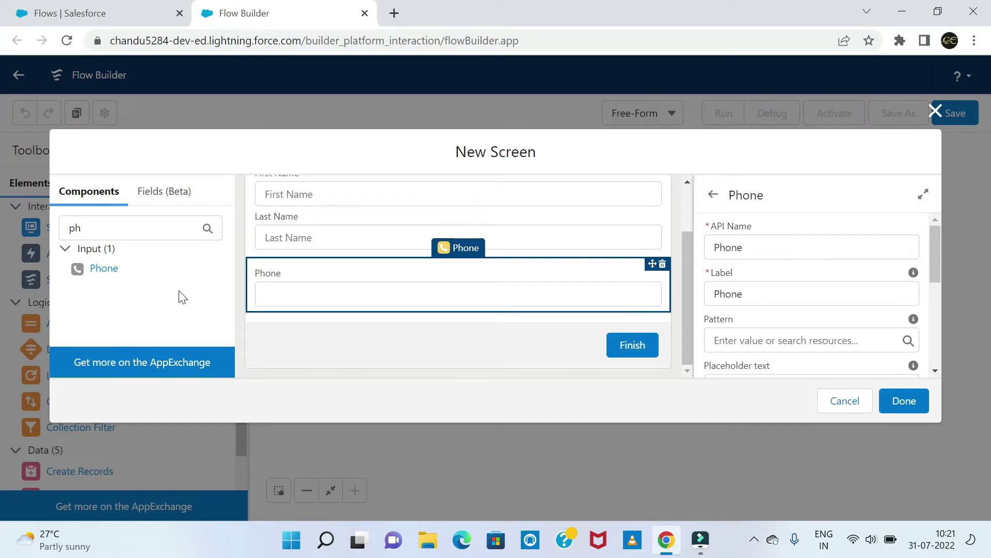
Add an Email component below the Phone field with the API name Email.
double_click(77, 227)
text(email)
drag(95, 272, 421, 303)
scroll(802, 204, down, 5)
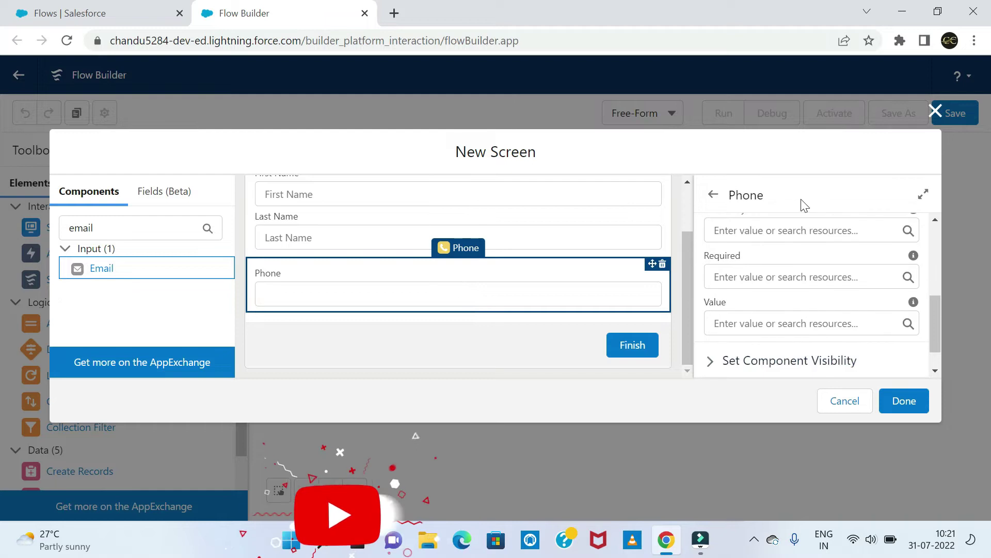
scroll(763, 335, up, 5)
drag(96, 268, 325, 309)
click(324, 295)
click(751, 243)
text(Email)
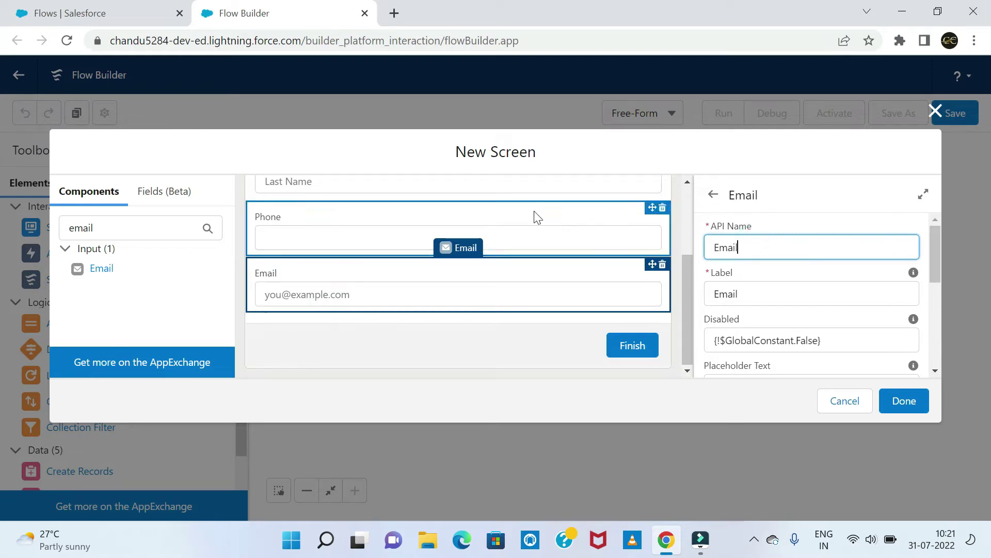
Add a Picklist component below the Email field and label it Payment Type.
click(322, 345)
double_click(114, 228)
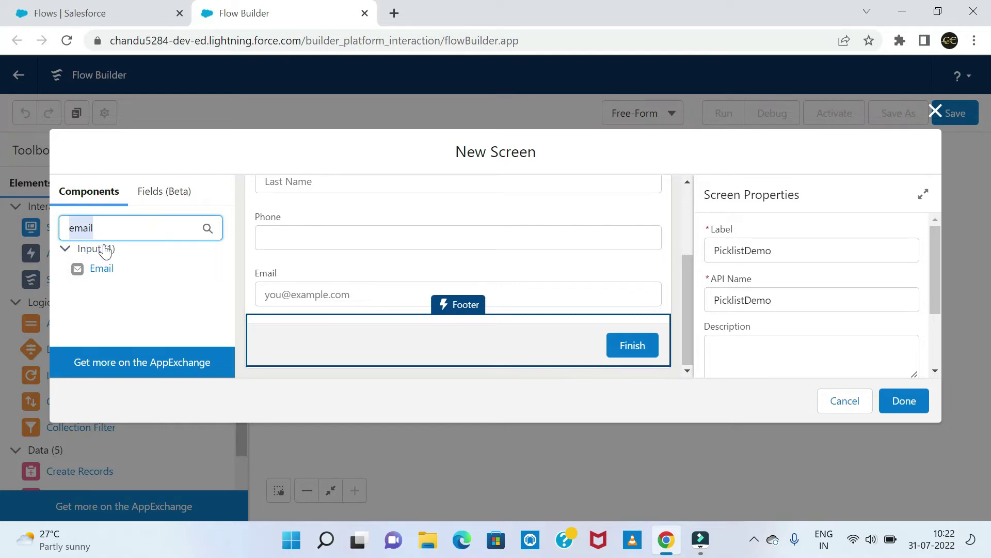
text(pi)
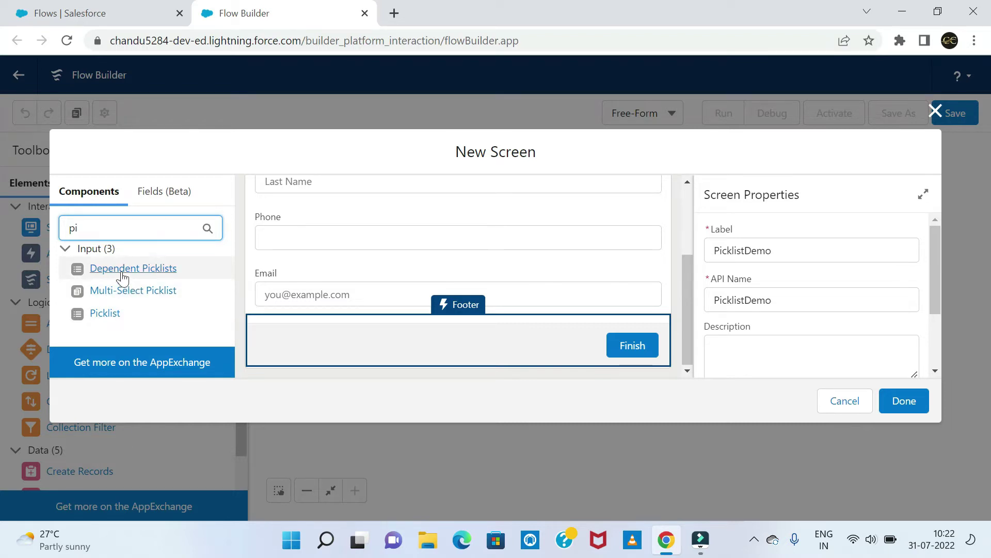
drag(99, 312, 335, 316)
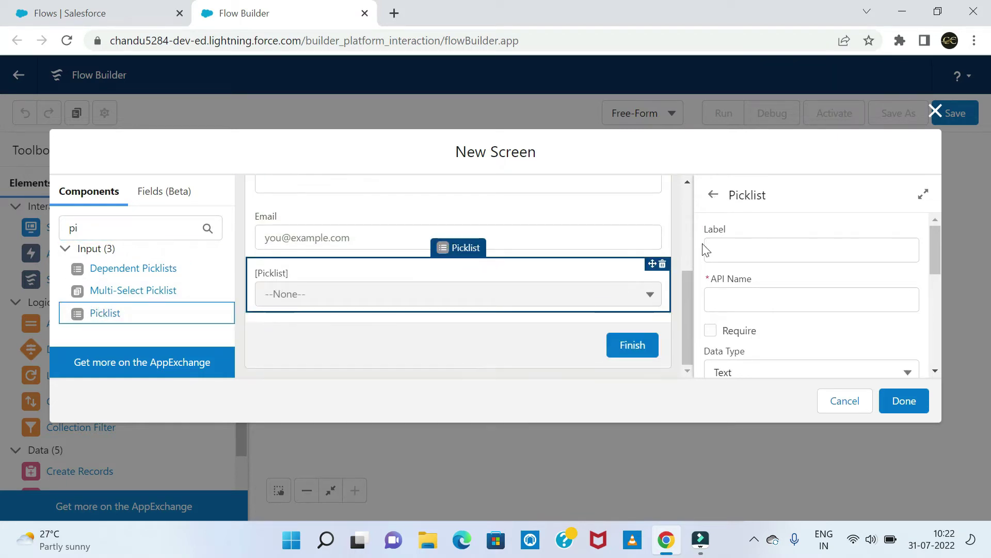
click(749, 249)
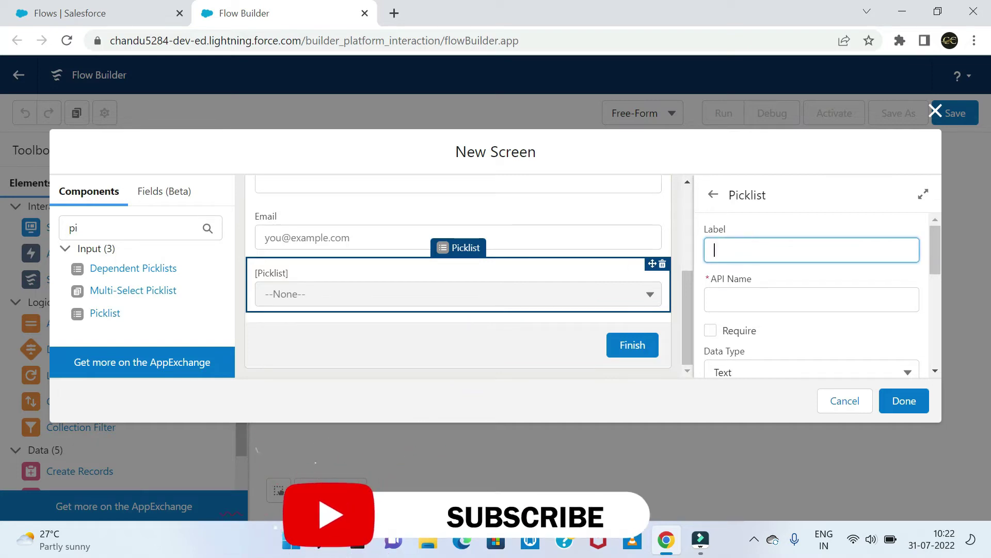
text(Pay)
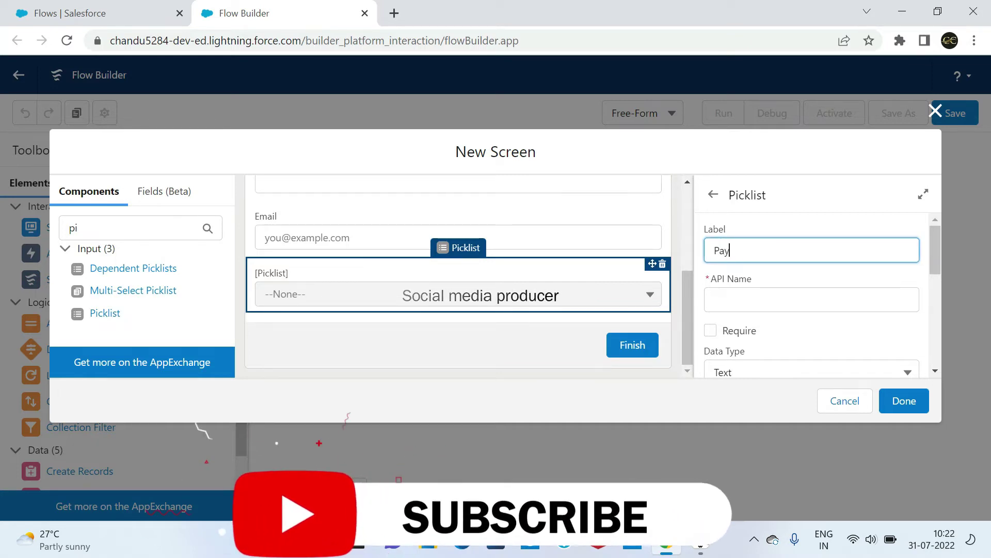
text(ment Type)
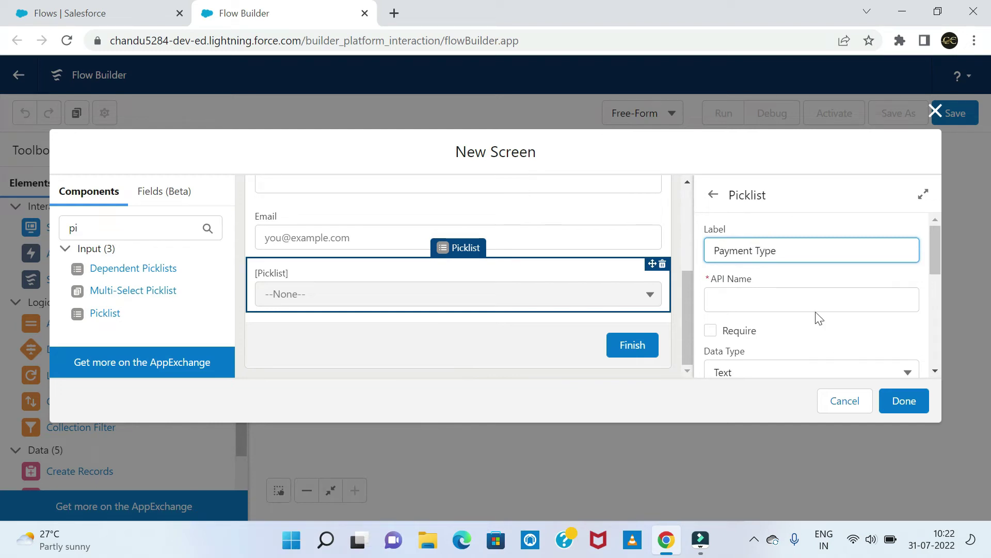
click(804, 271)
Make the Payment Type picklist required and keep its data type as Text.
scroll(826, 279, down, 3)
click(711, 253)
scroll(807, 284, down, 3)
click(750, 224)
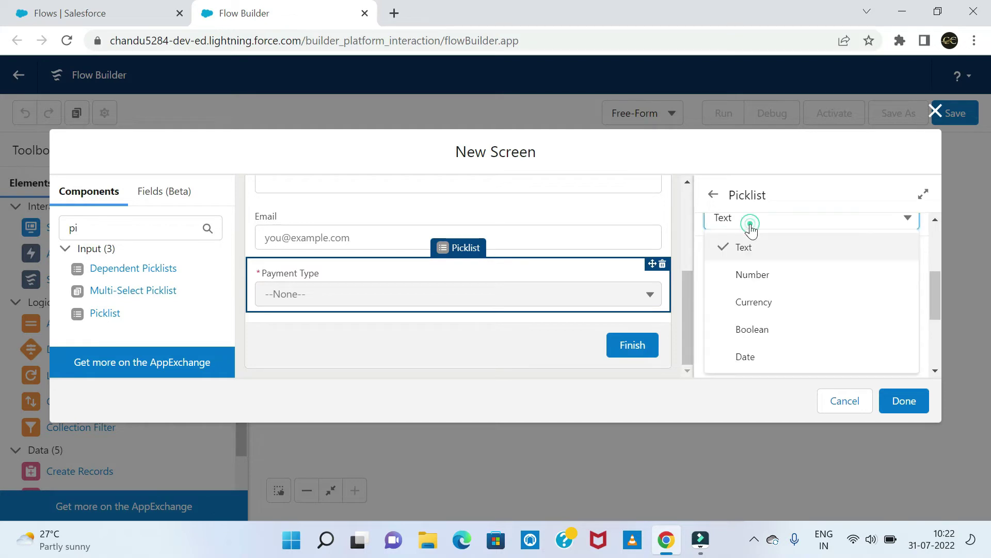
drag(937, 290, 937, 283)
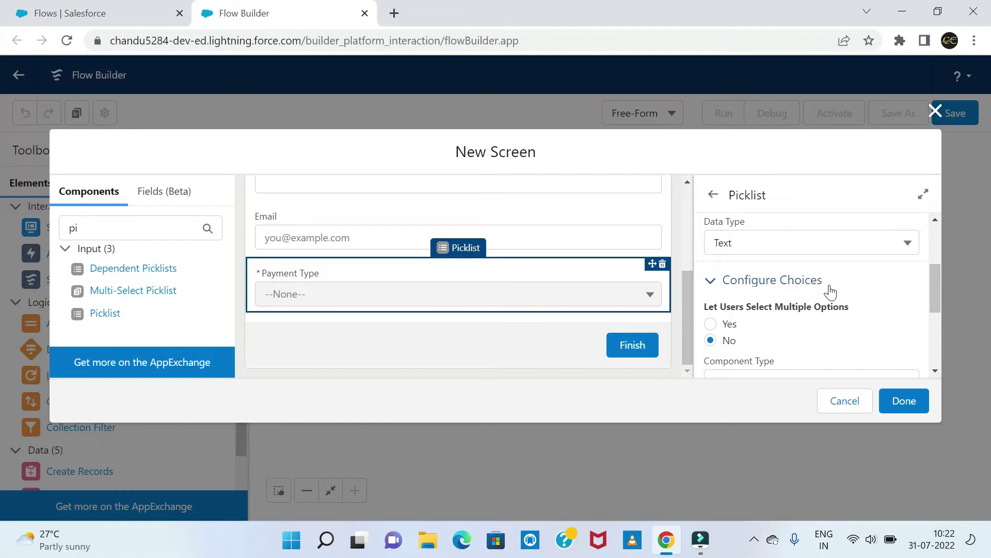
Start a new choice resource for the Payment Type picklist's choice.
scroll(830, 291, up, 2)
scroll(830, 291, down, 4)
scroll(830, 291, up, 3)
scroll(758, 335, down, 2)
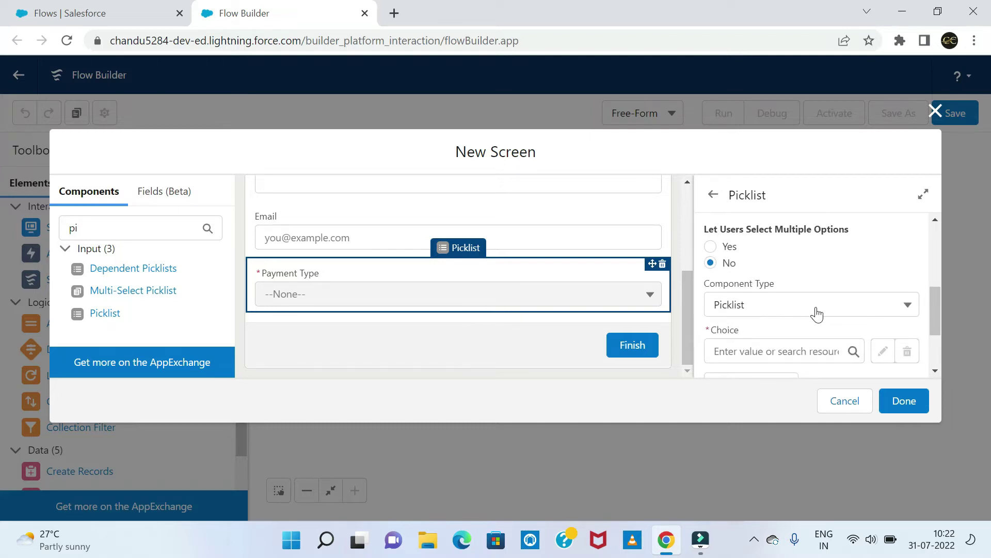
scroll(810, 314, down, 2)
click(761, 274)
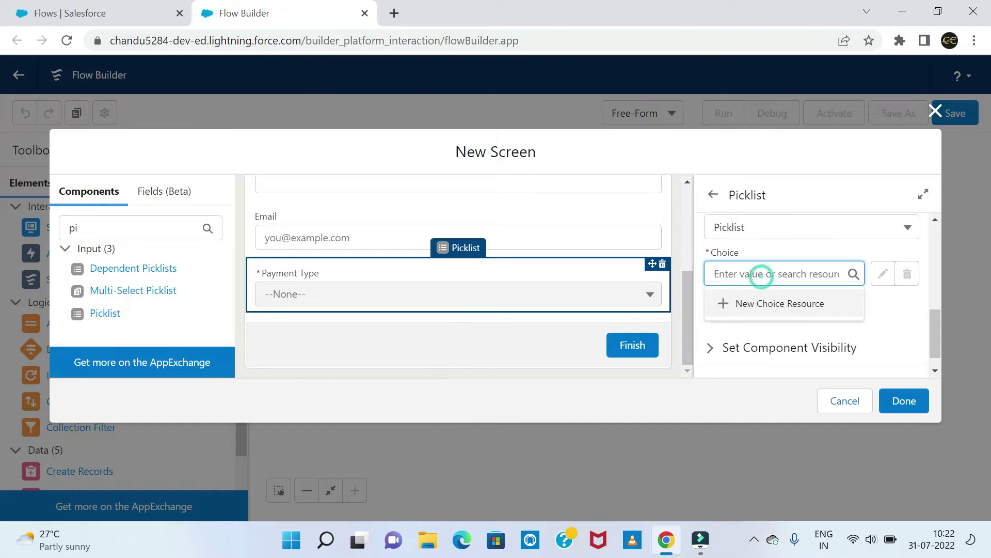
click(779, 257)
click(779, 274)
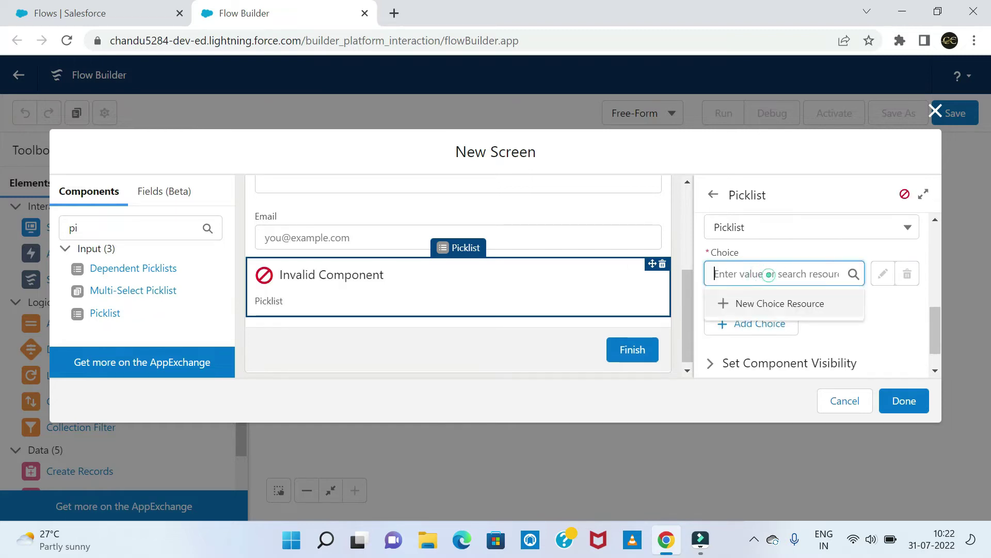
click(794, 305)
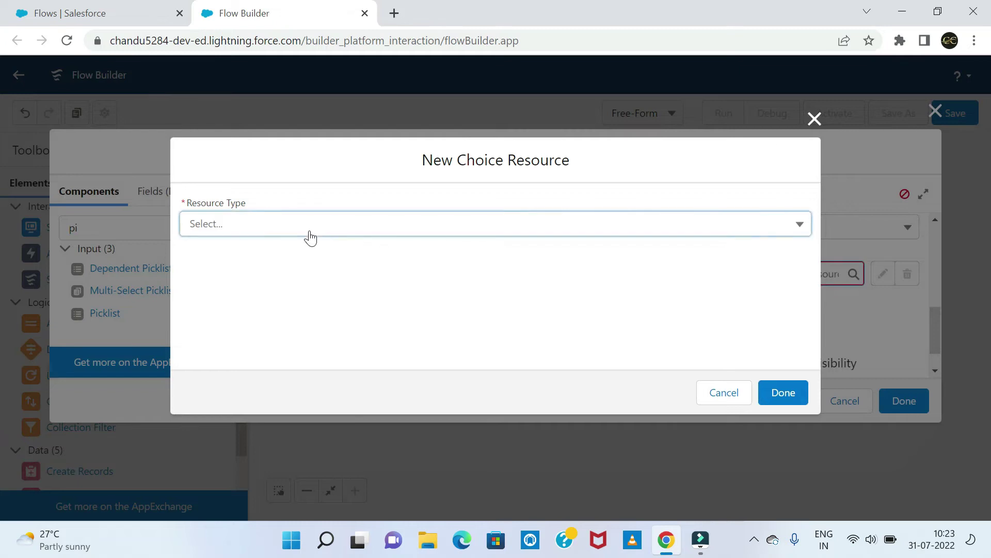
Define the choice resource as a Picklist Choice Set with API name PaymentType and the description "Select the paytype here".
click(309, 238)
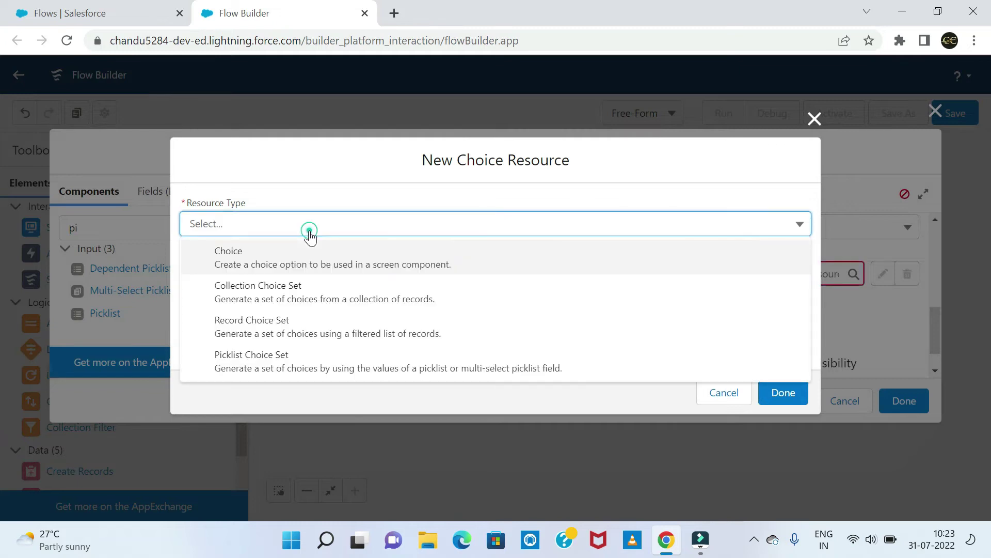
click(291, 356)
click(216, 246)
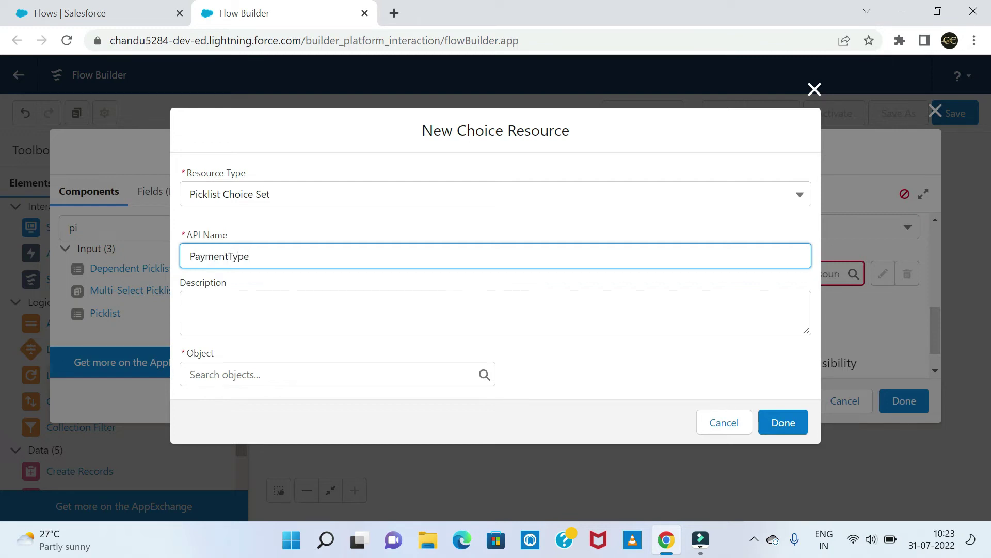
click(274, 282)
click(257, 315)
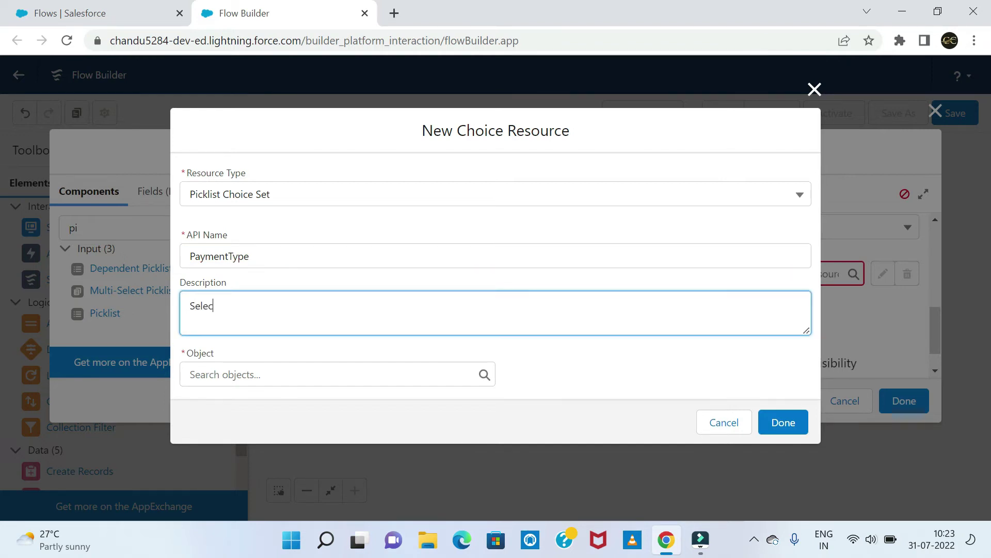
text(Select the paytype gh)
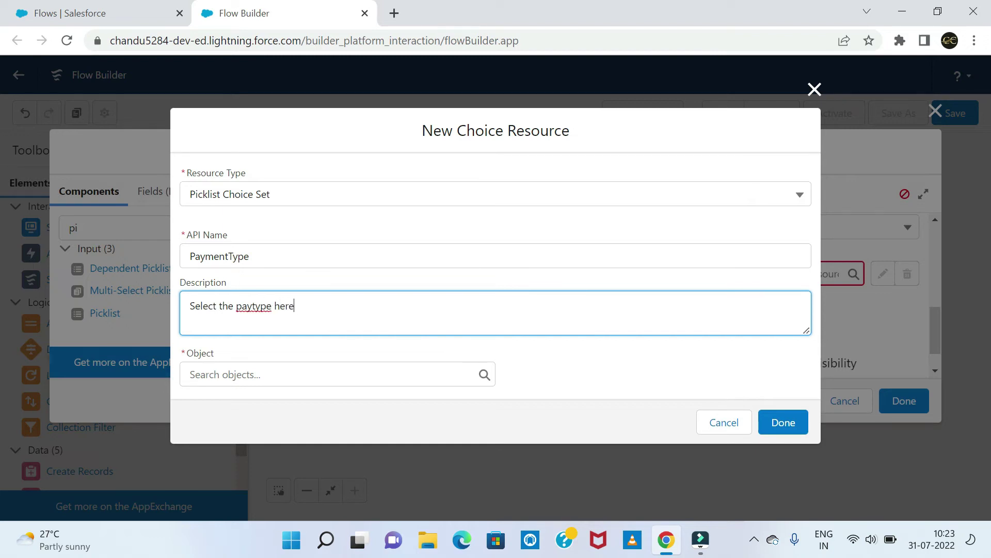
Set the choice set's object to the custom Customer object (Customer__c).
click(317, 350)
click(241, 380)
text(c)
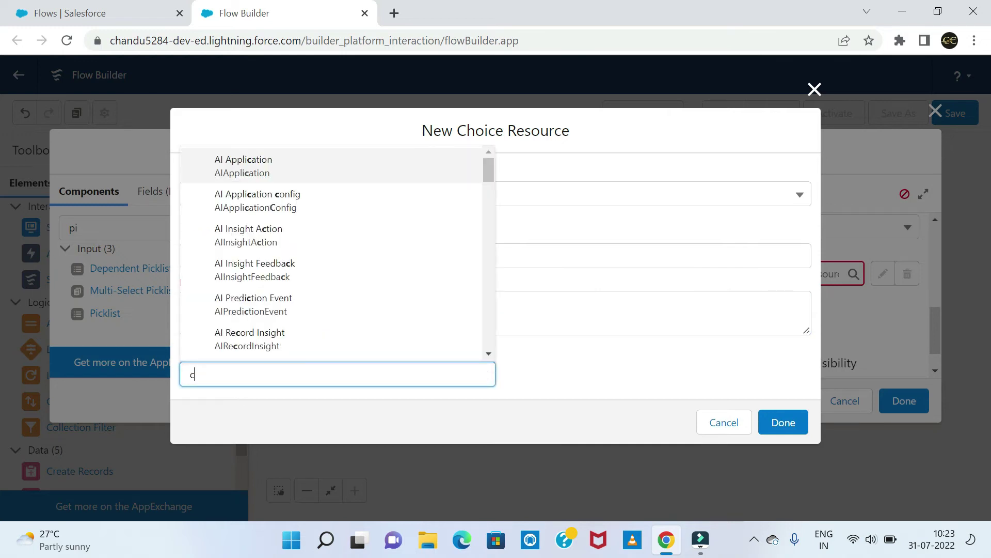
text(ust)
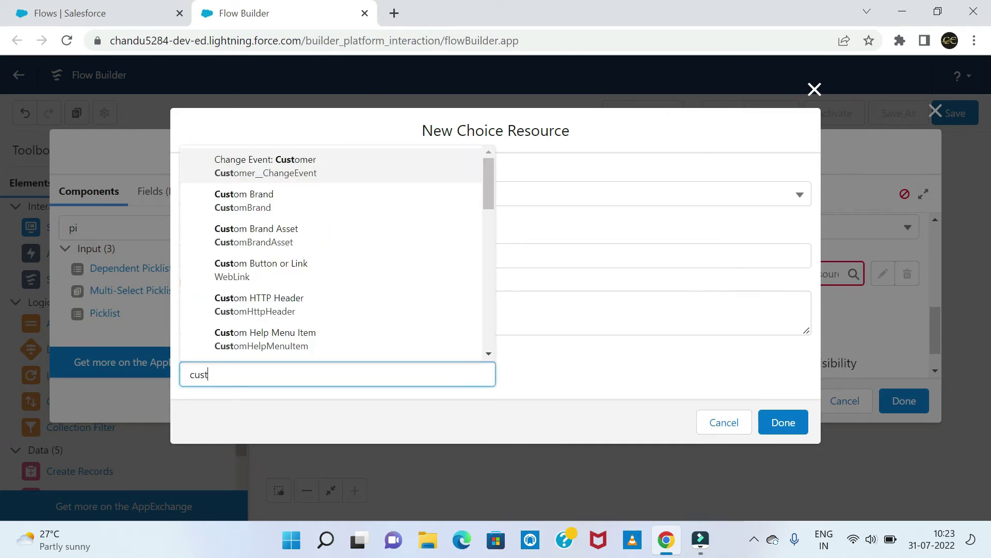
text(om)
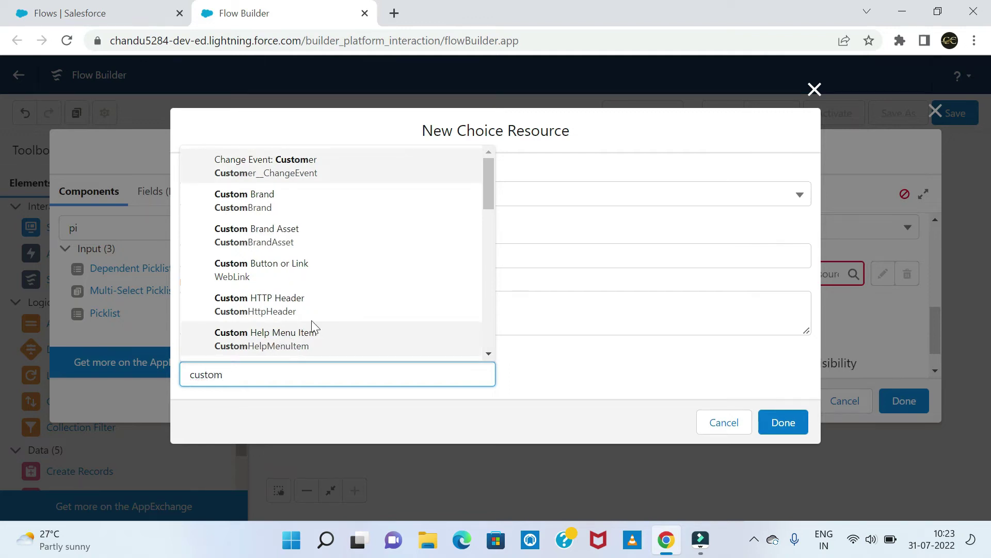
text(er)
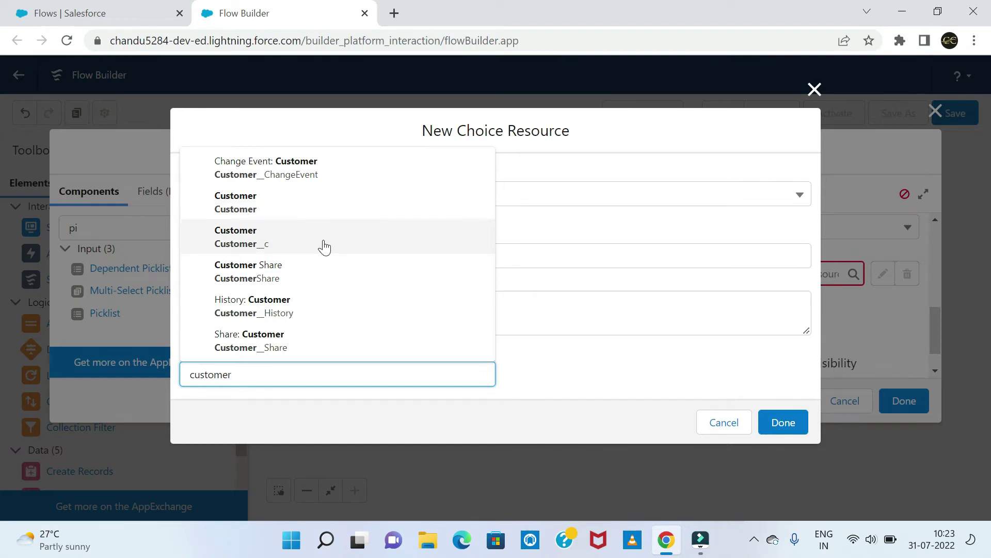
click(288, 242)
scroll(361, 334, down, 2)
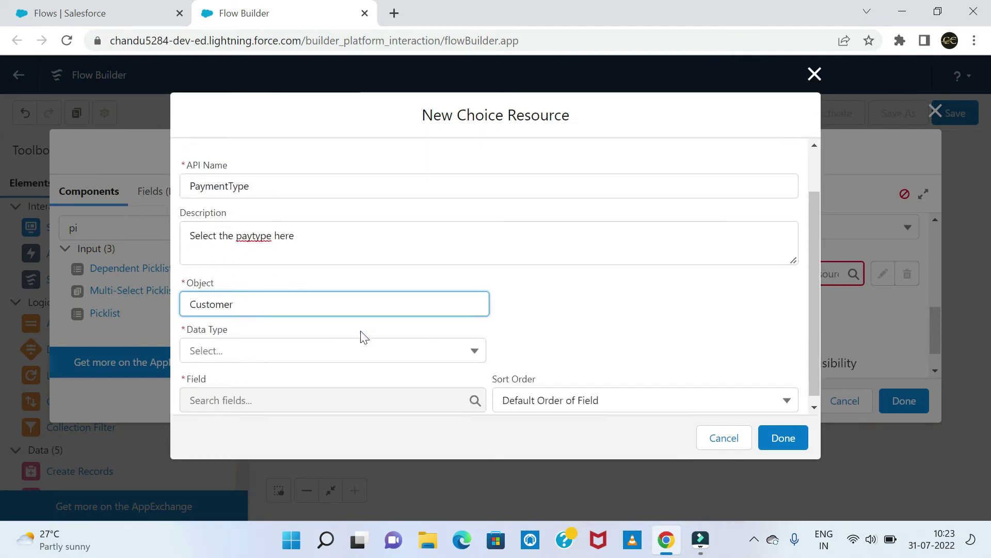
Set the choice set's data type to Picklist and list the available picklist fields.
click(214, 350)
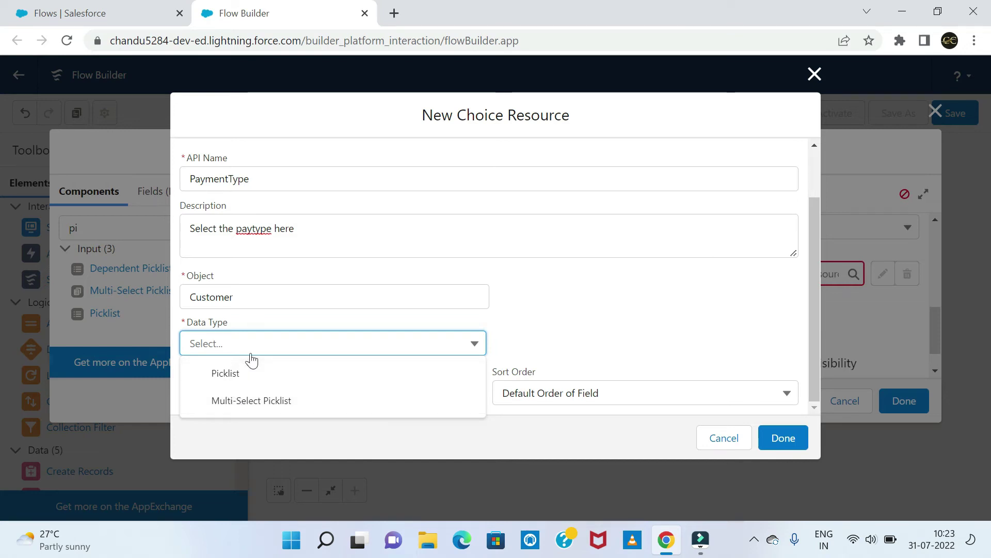
click(244, 382)
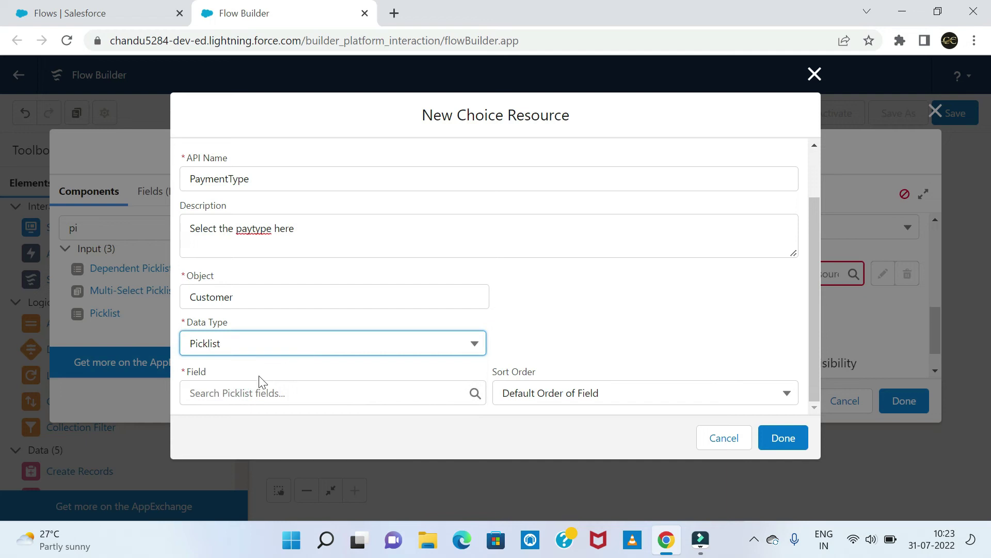
click(227, 392)
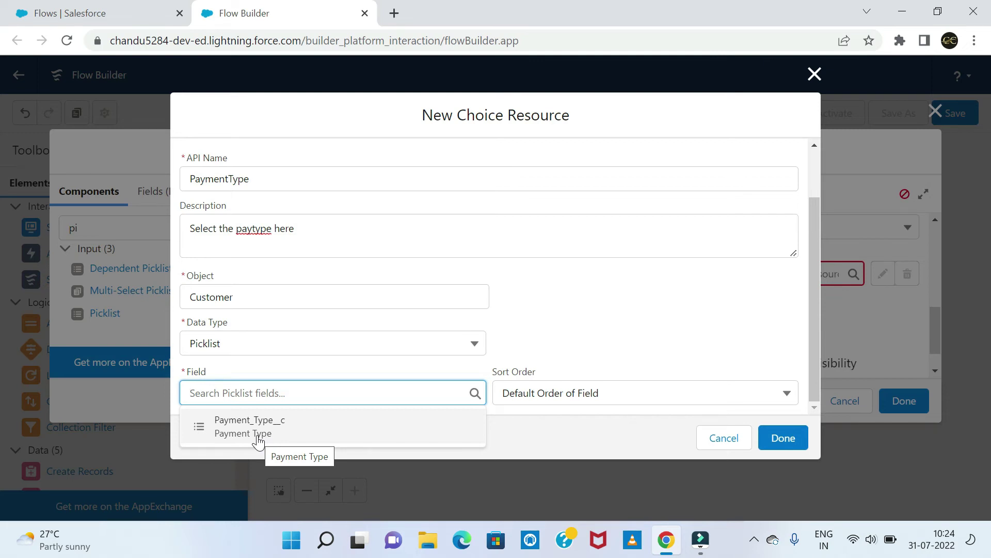
Open the Customer object's Fields & Relationships in Object Manager and check the Payment Type field's API name and data type.
click(136, 14)
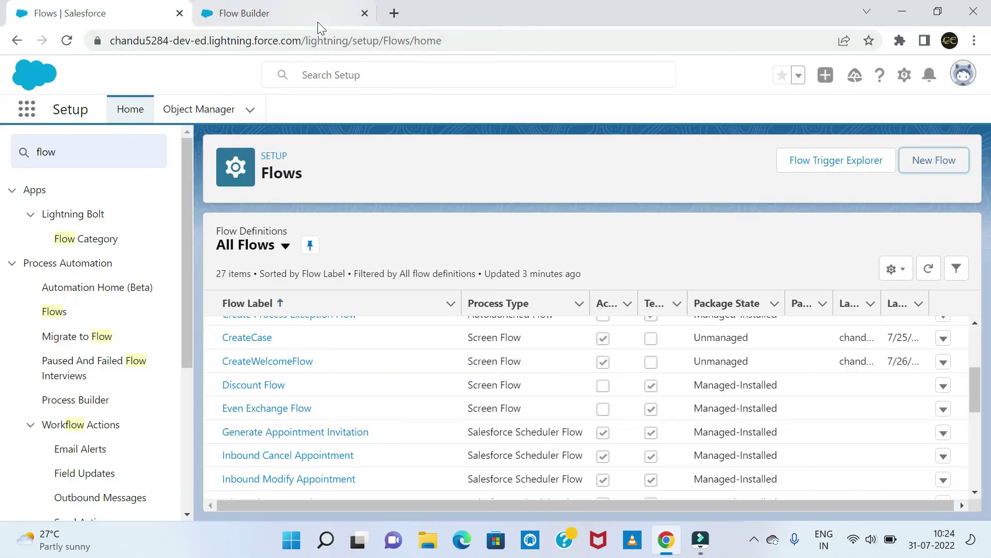
click(250, 110)
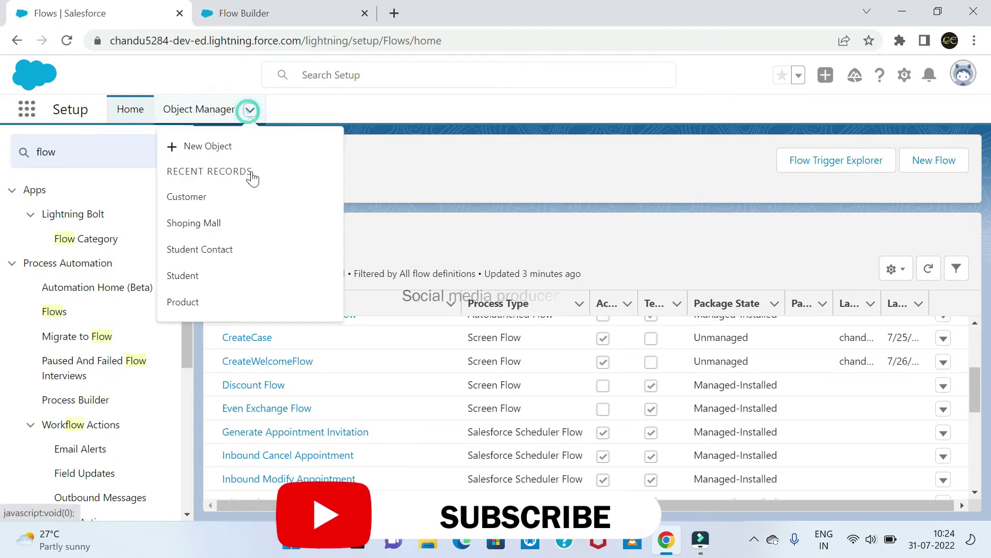
click(199, 196)
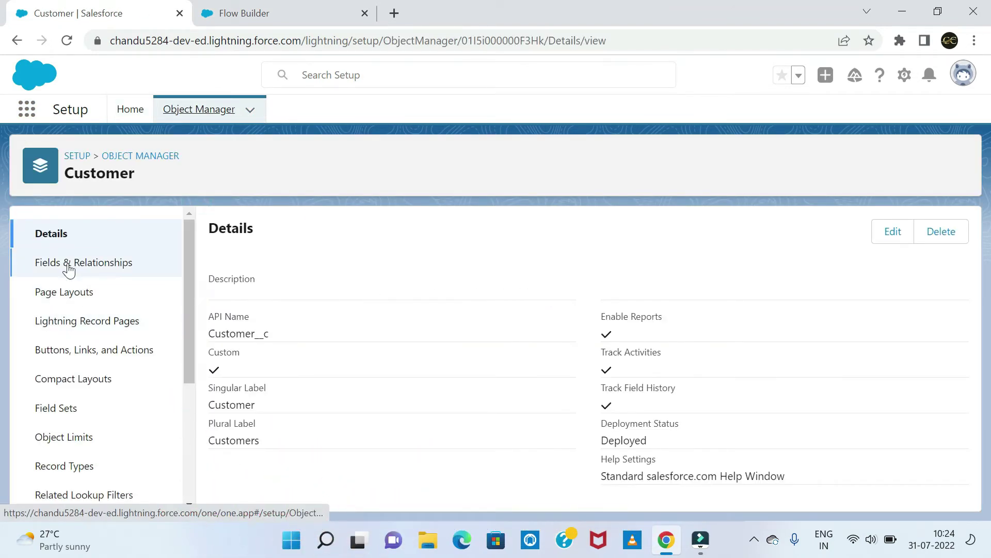
click(67, 262)
scroll(508, 284, down, 2)
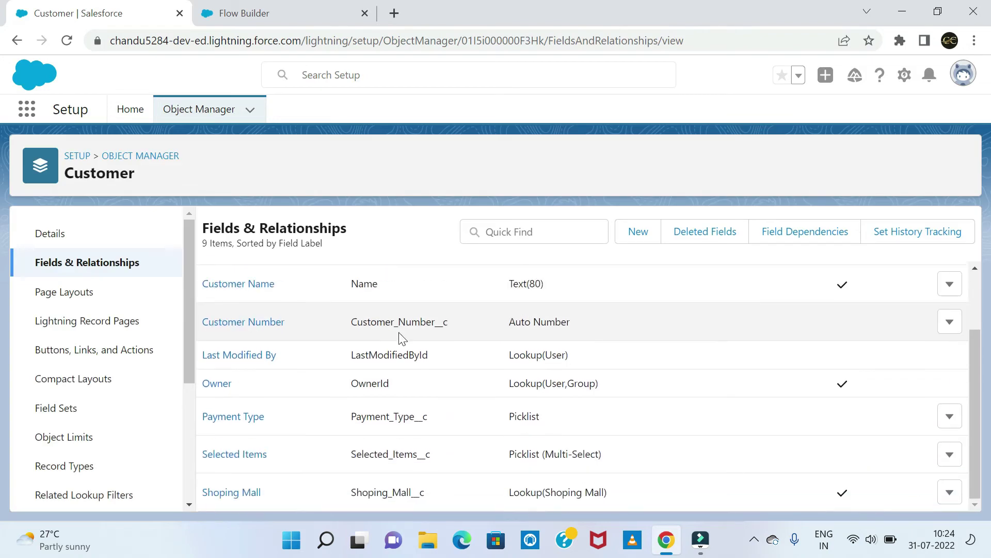
double_click(524, 416)
drag(191, 420, 609, 436)
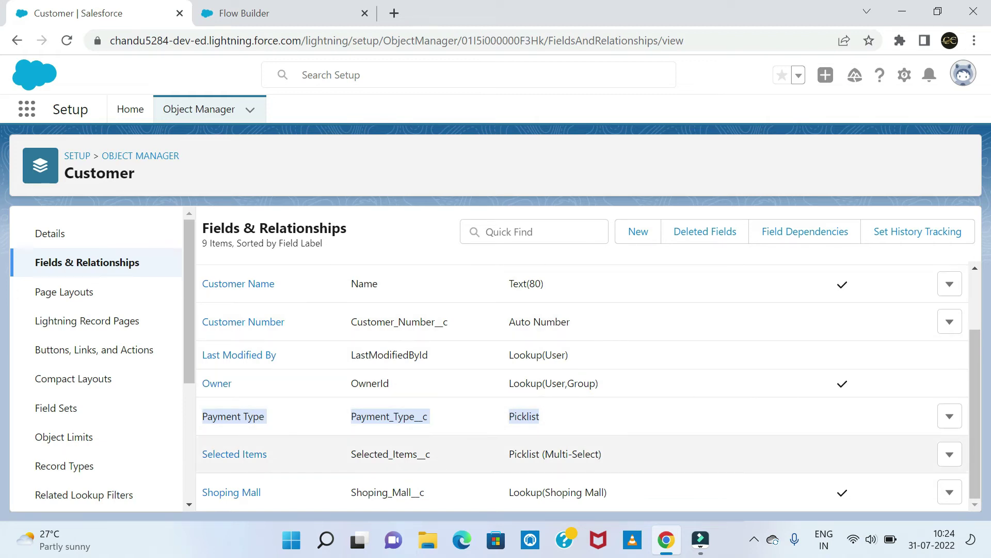
Back in the flow's choice resource, choose Payment_Type__c as the field and finish creating the resource.
click(255, 14)
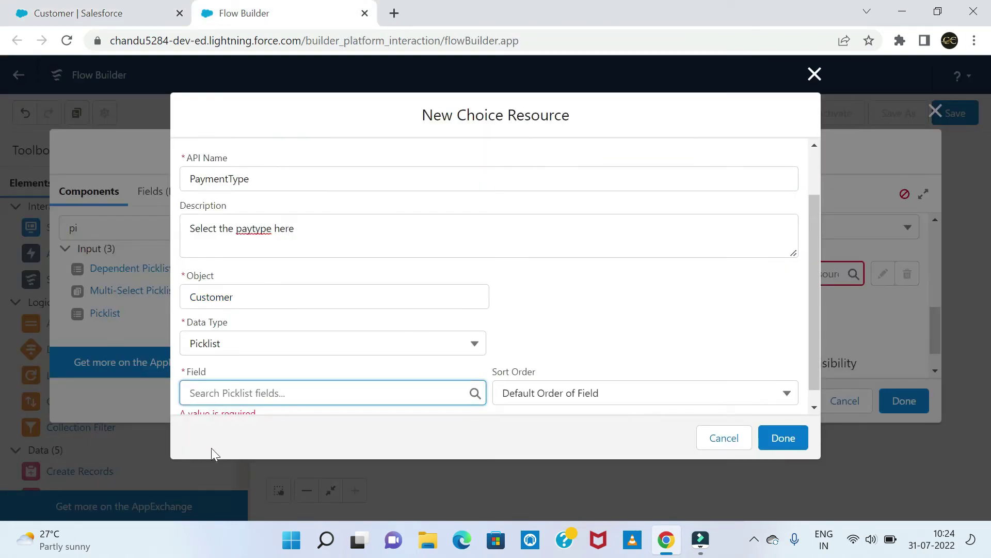
scroll(211, 453, down, 1)
click(243, 377)
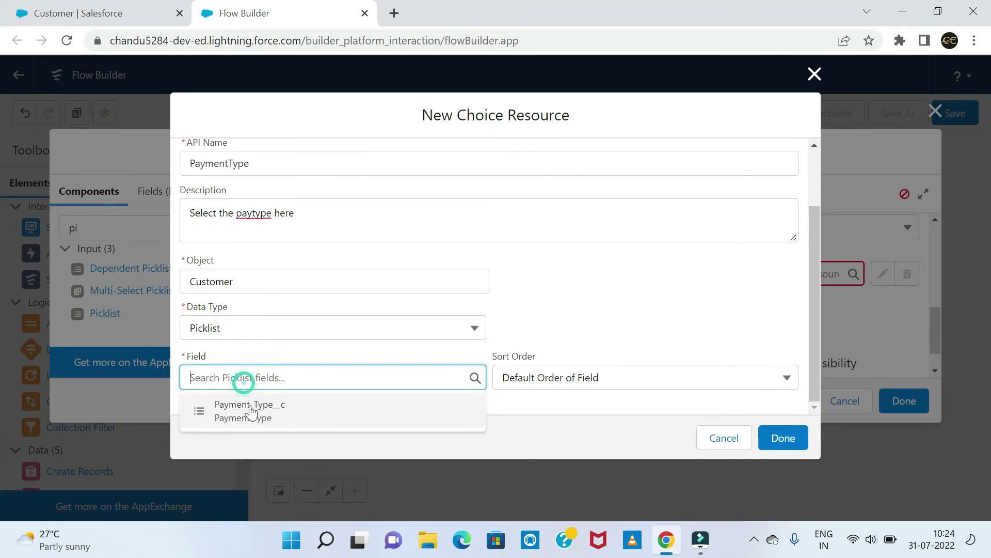
click(279, 413)
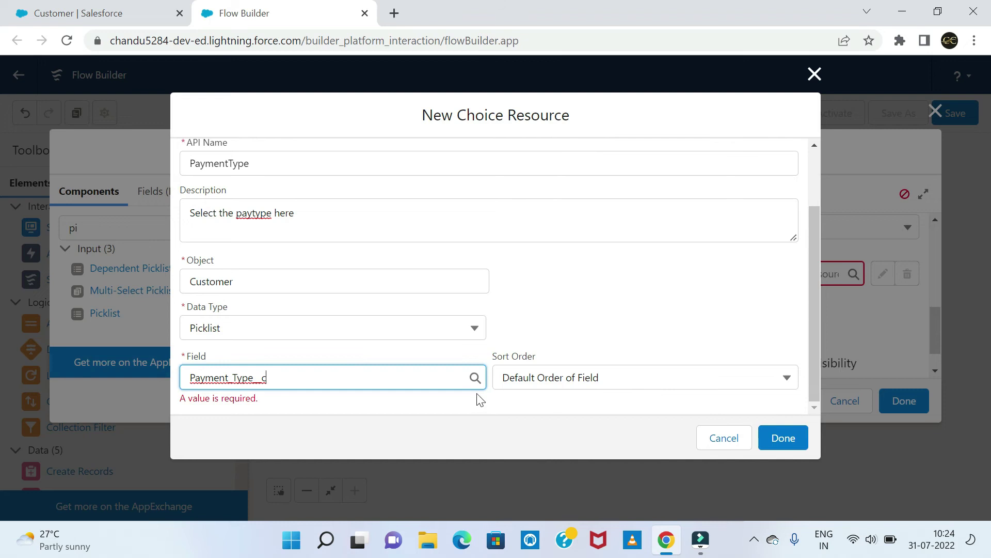
click(803, 441)
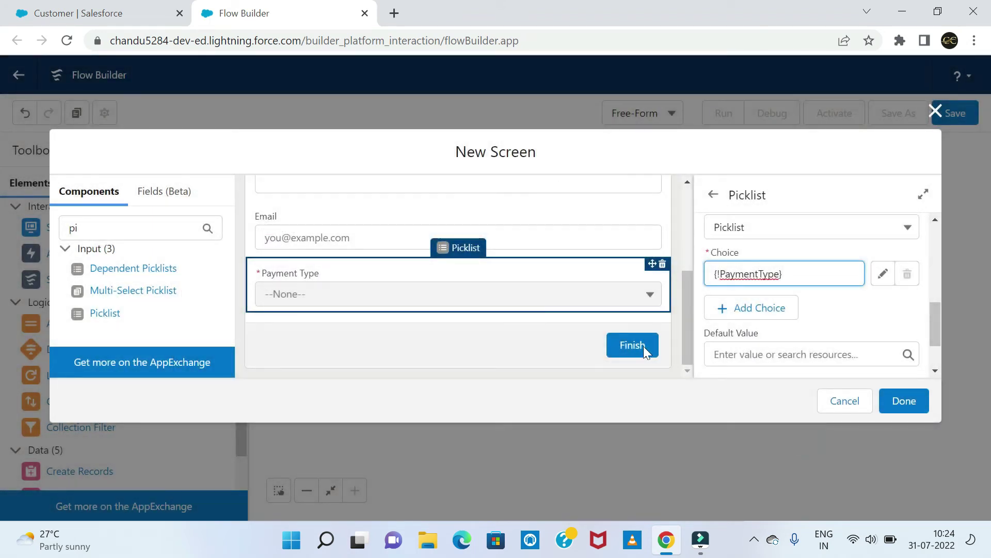
Review the remaining settings of the Payment Type picklist and finish the new screen.
scroll(815, 321, down, 1)
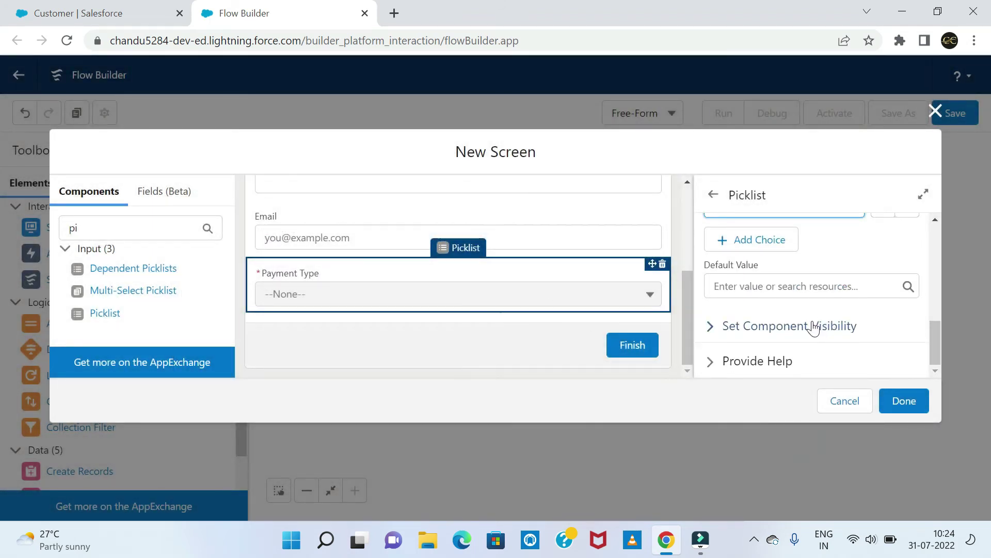
scroll(810, 324, up, 3)
scroll(811, 325, down, 3)
click(906, 402)
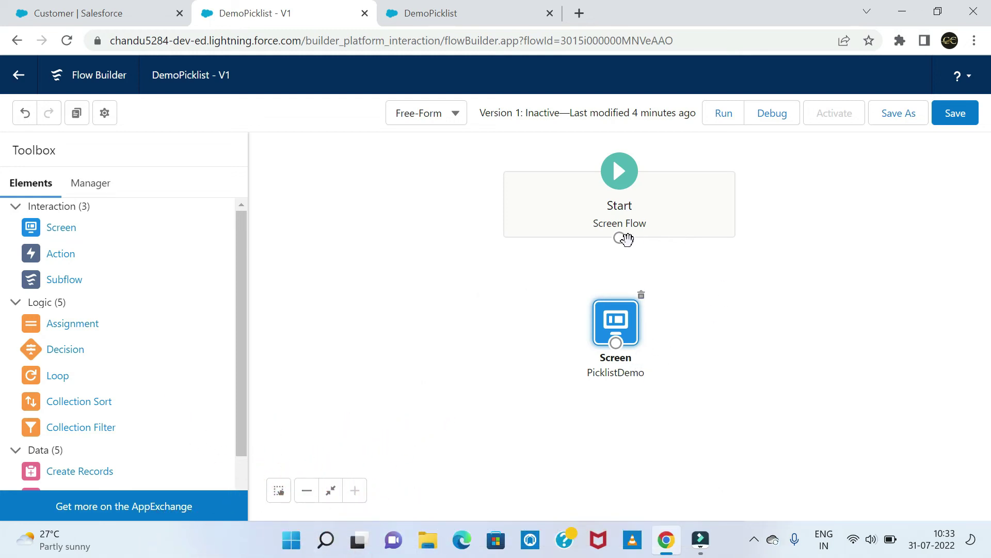
Connect the Start element to the PicklistDemo screen and save the flow.
drag(621, 243, 617, 343)
click(949, 115)
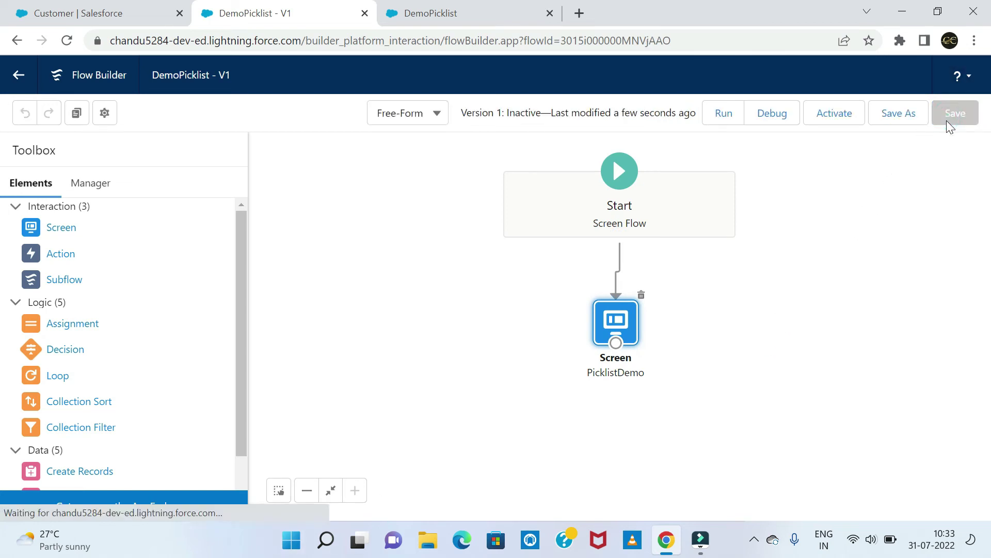
Debug the flow with the default options and inspect the choices offered by the Payment Type picklist.
click(783, 122)
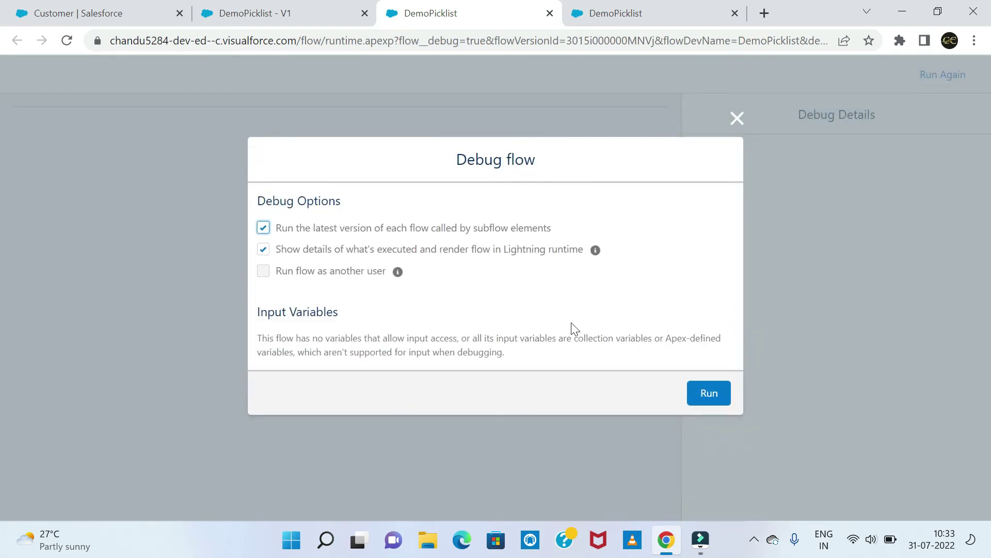
click(710, 401)
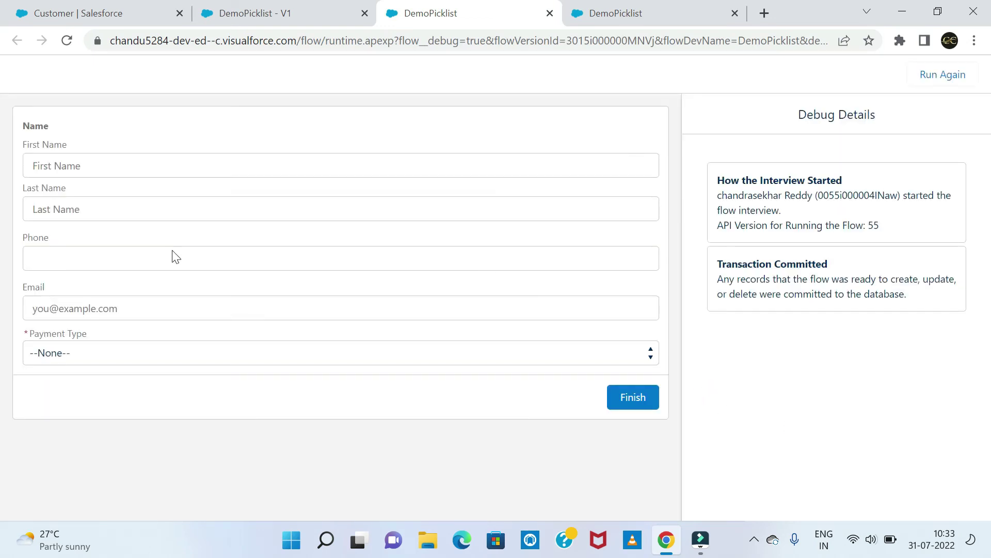
click(62, 258)
click(60, 304)
click(88, 355)
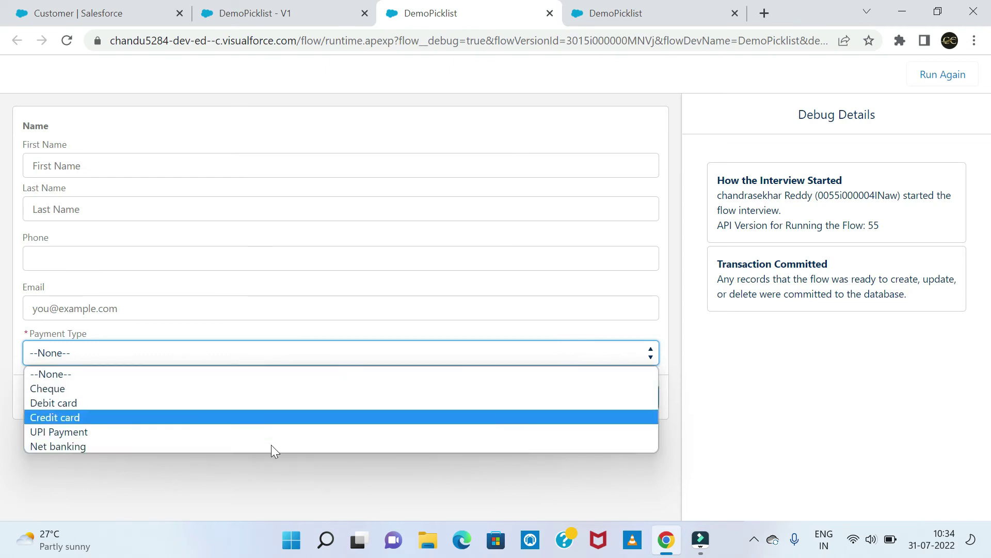
click(742, 376)
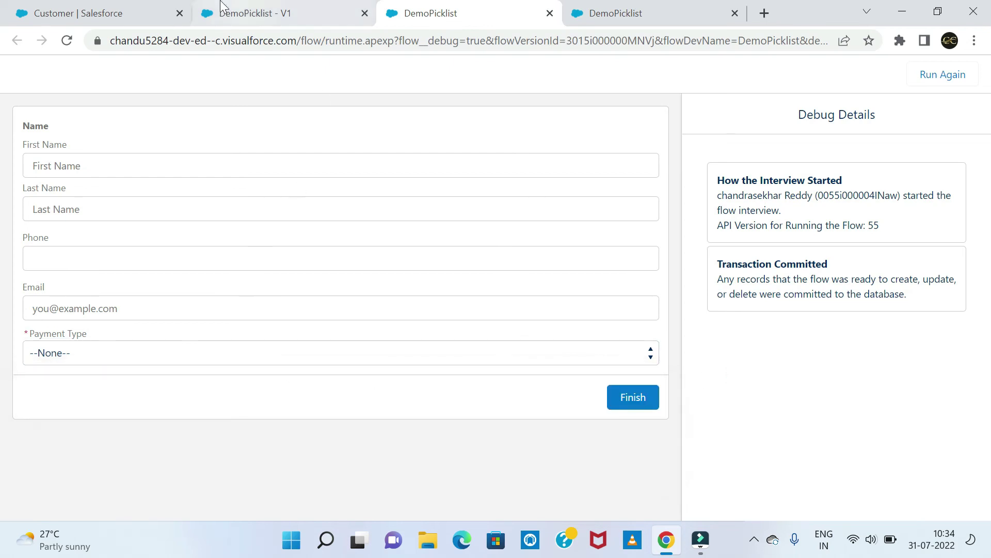
Open the Customer object's Payment Type field in Setup and compare its picklist values with the flow's choices.
click(101, 20)
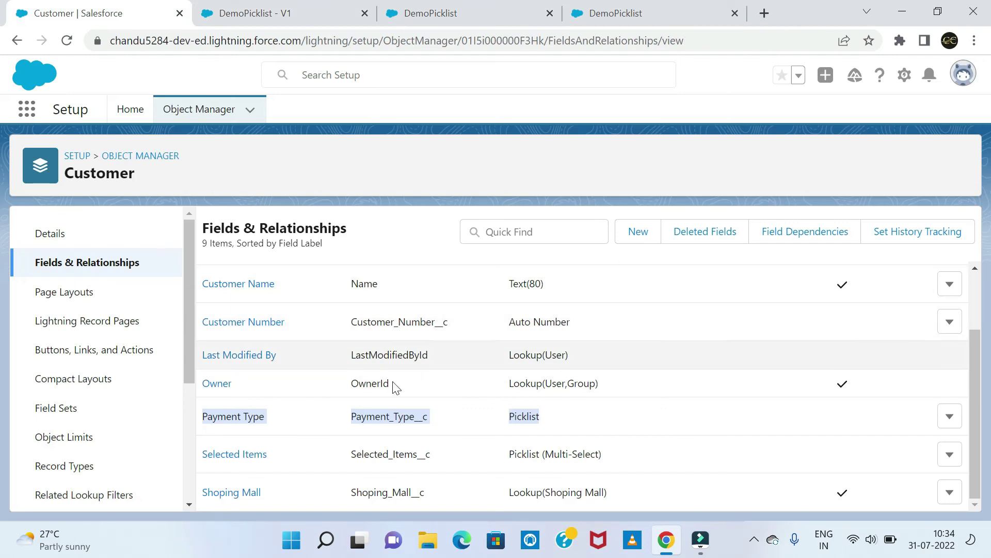
click(247, 417)
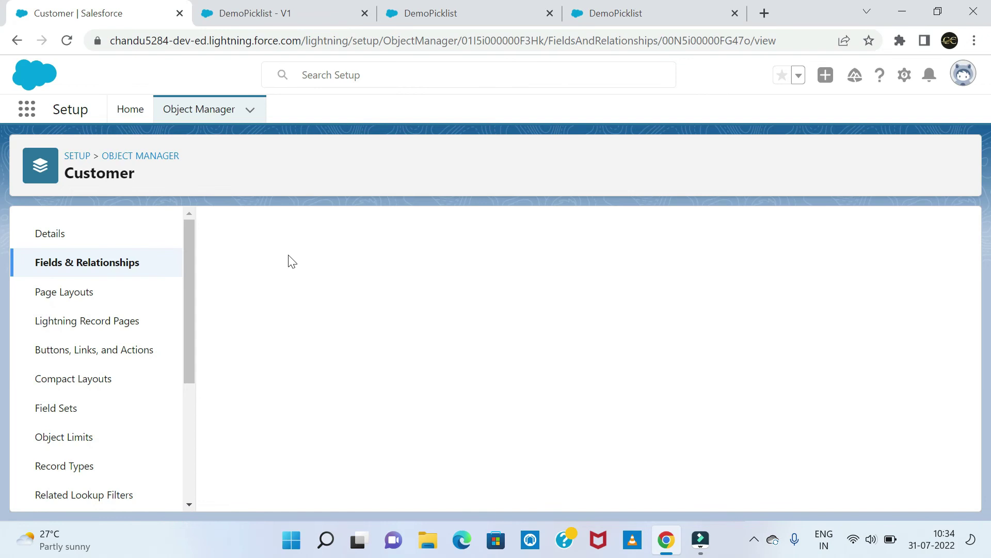
scroll(323, 356, down, 10)
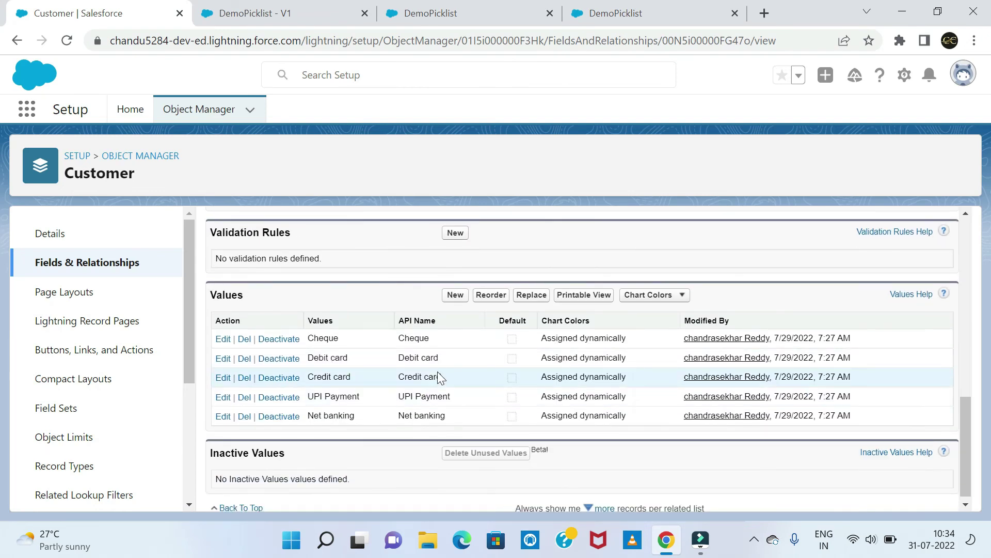
drag(401, 338, 443, 343)
Add the new picklist value Other to the Payment Type field and save it.
click(456, 295)
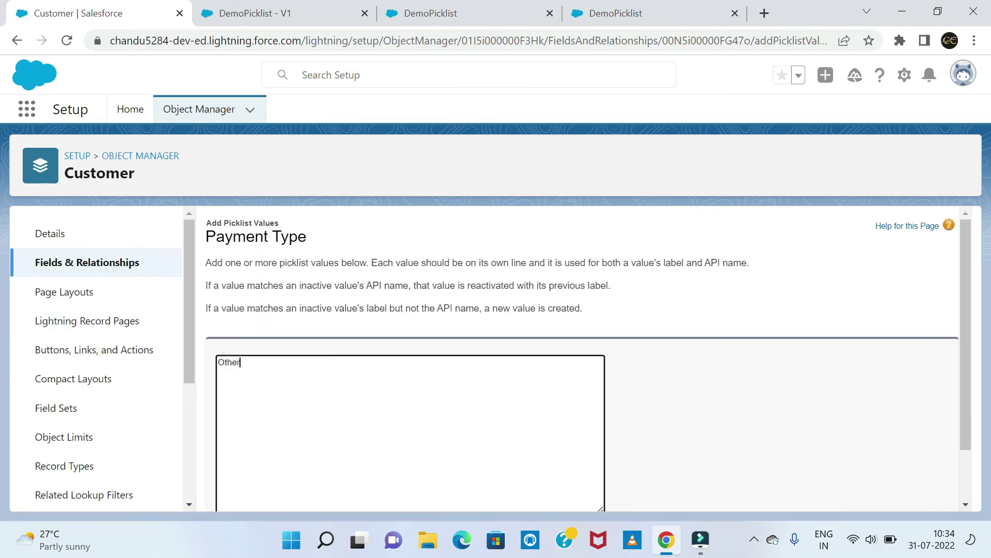
click(753, 428)
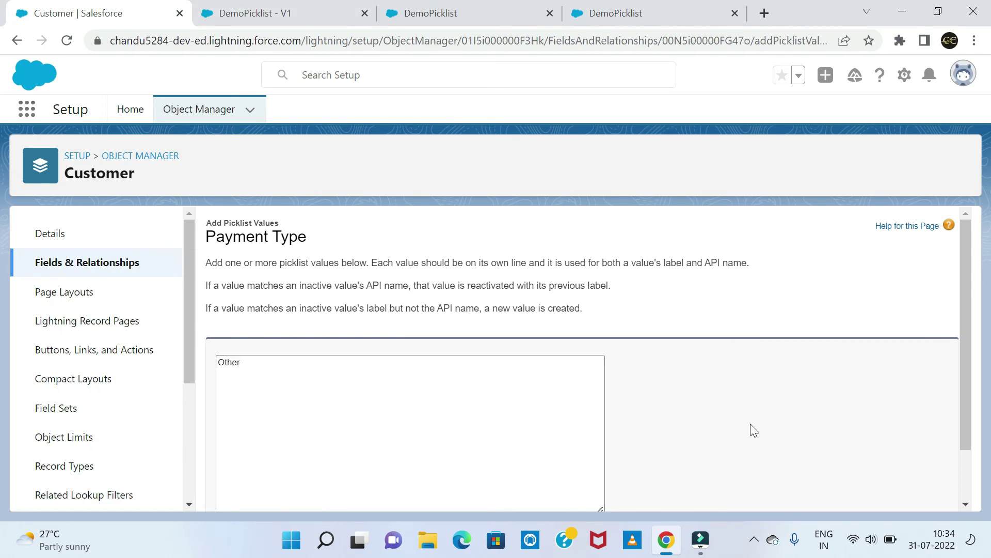
scroll(753, 429, down, 2)
click(455, 497)
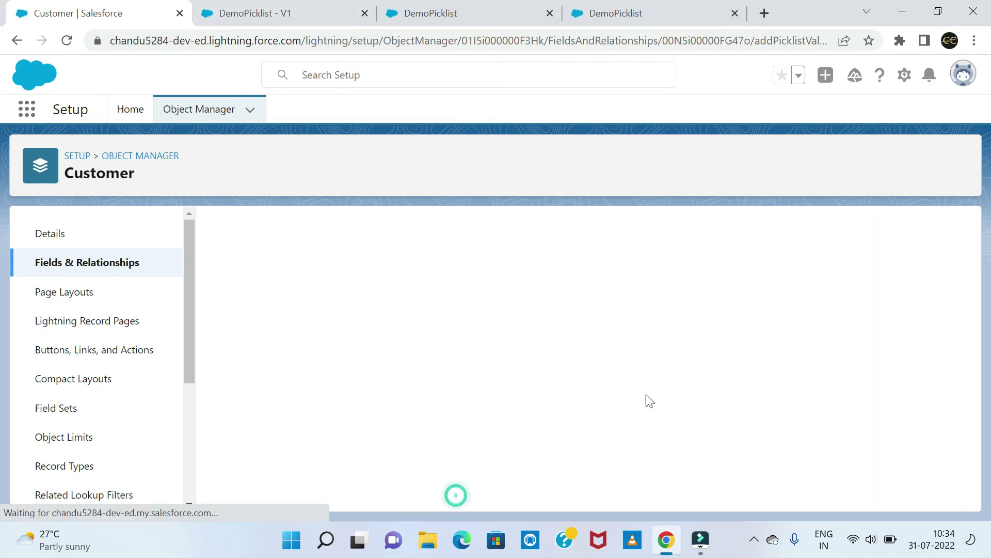
Close the old debug run, reload the DemoPicklist flow in Flow Builder and save it as a new version.
click(522, 18)
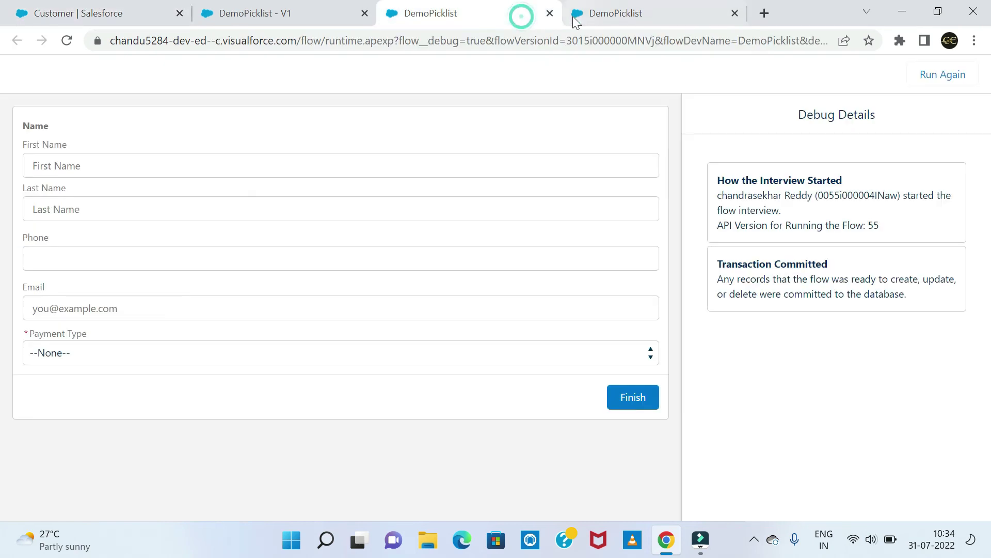
click(550, 13)
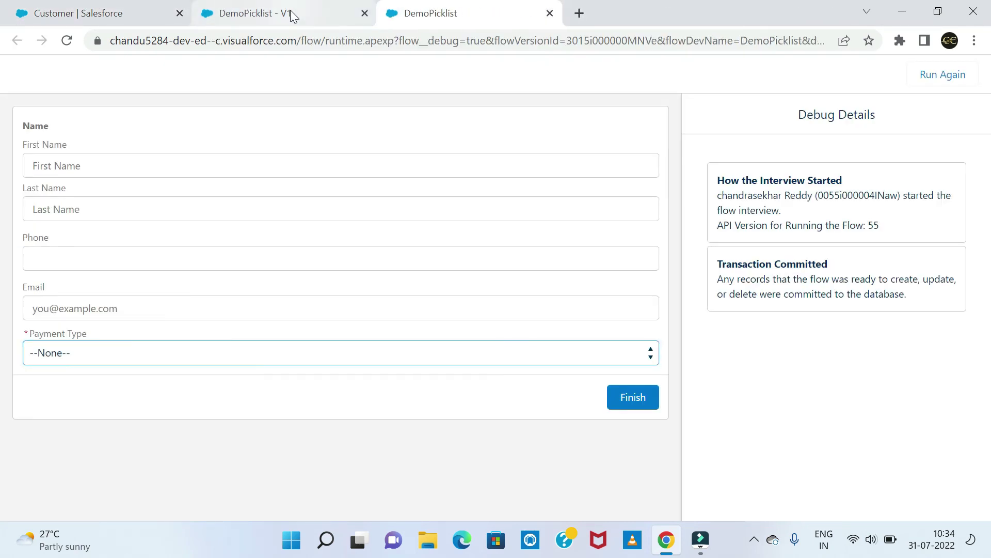
click(292, 14)
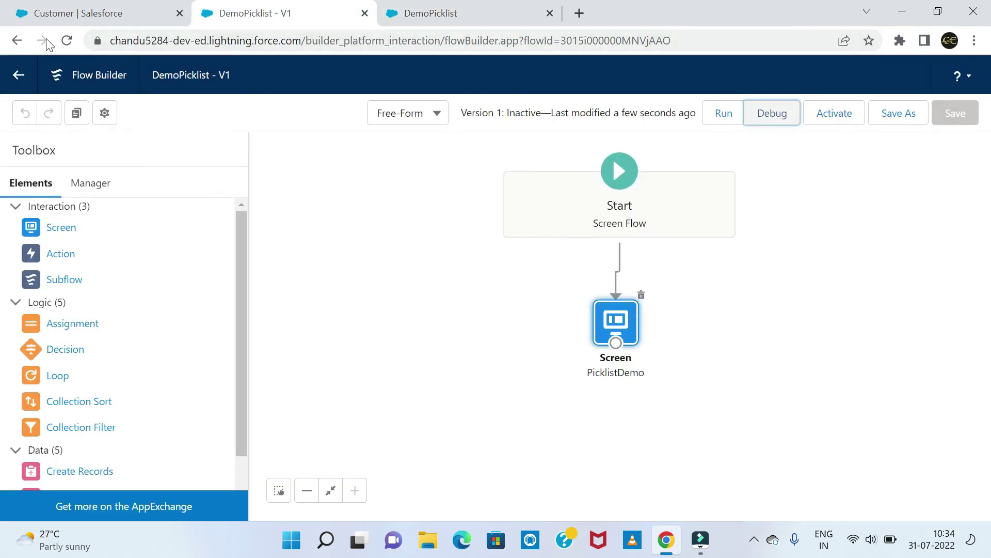
click(69, 38)
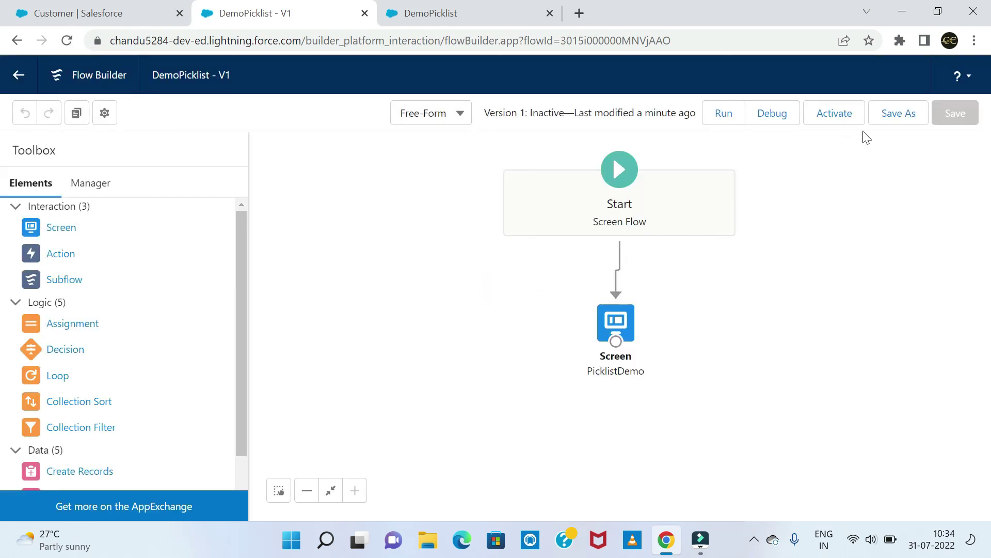
click(897, 115)
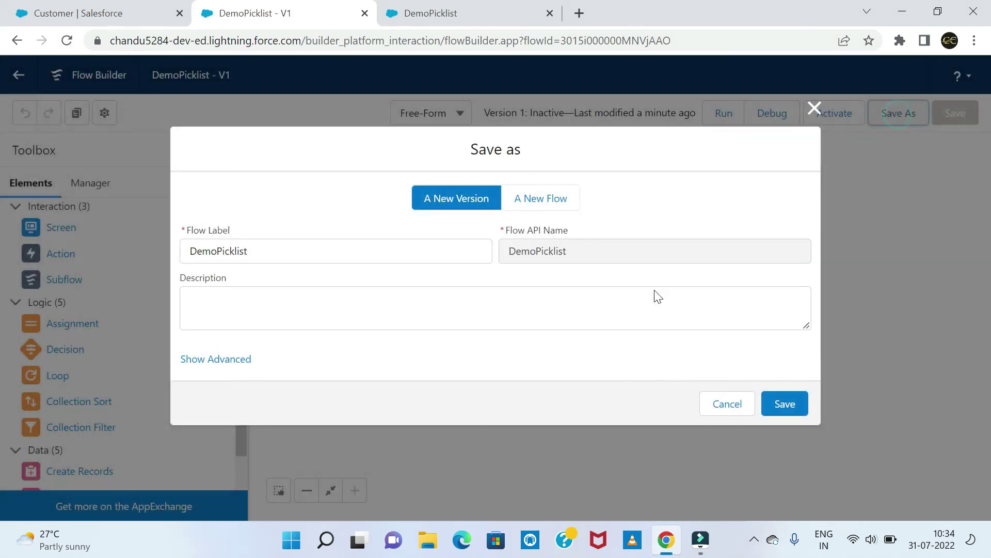
click(791, 402)
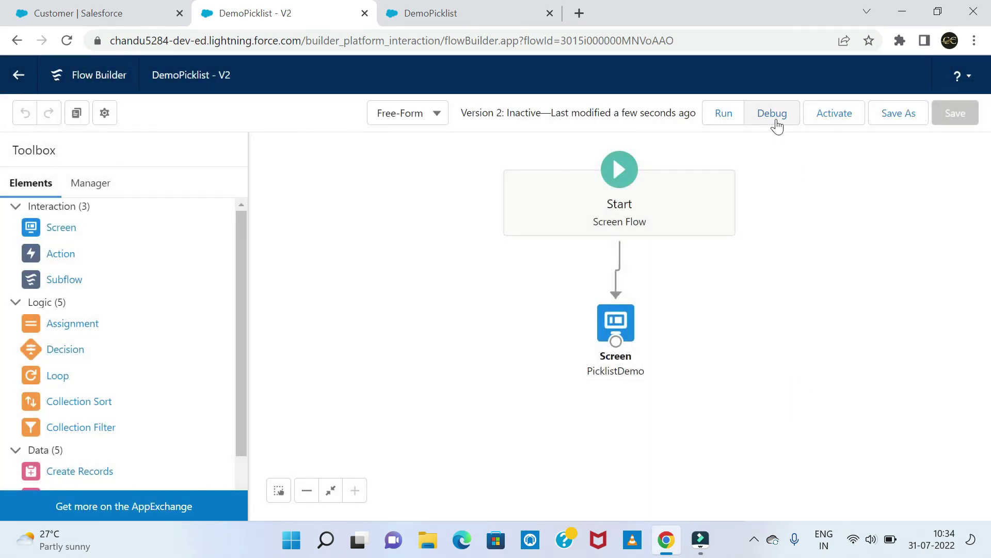
Debug the new flow version with the default options and check the Payment Type choices for the value Other.
click(776, 119)
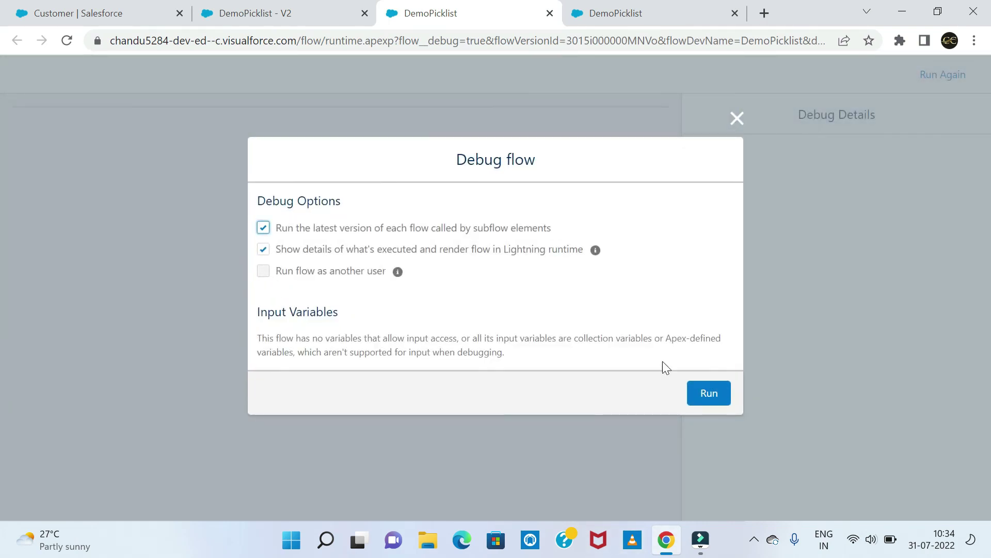
click(700, 401)
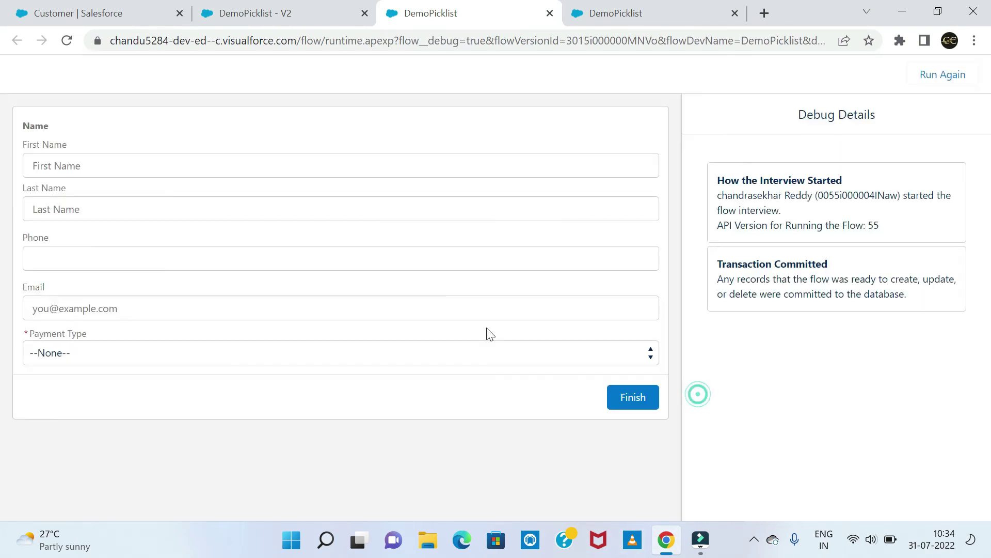
click(114, 348)
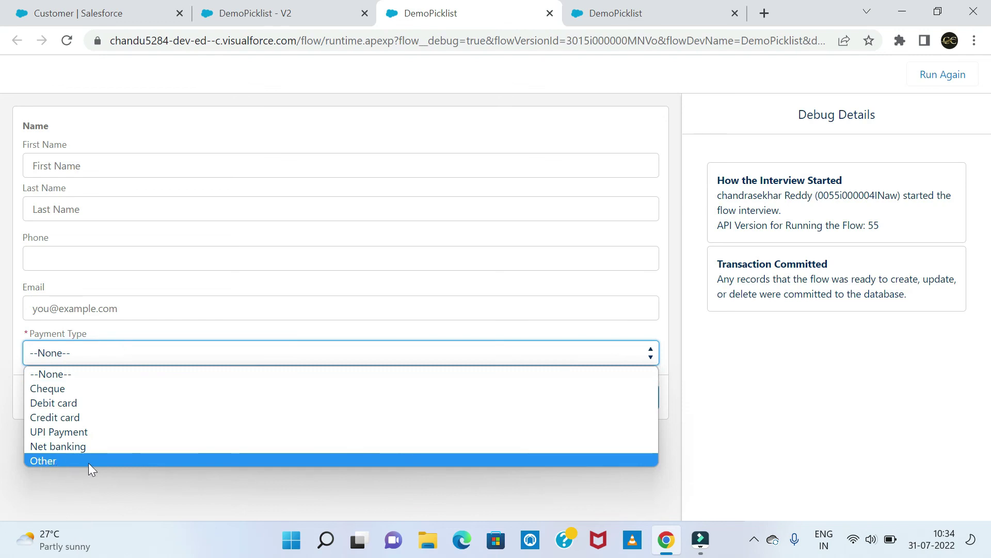
click(786, 405)
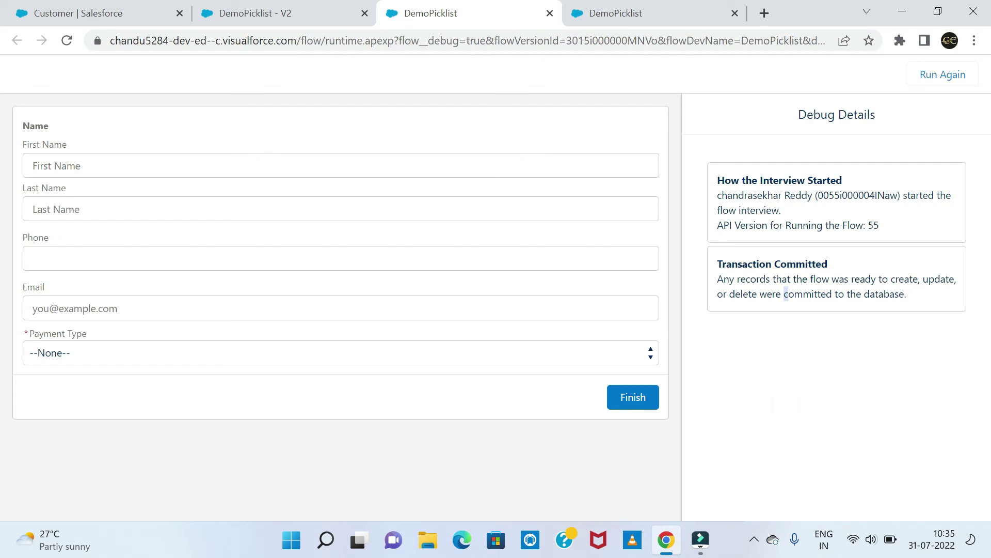